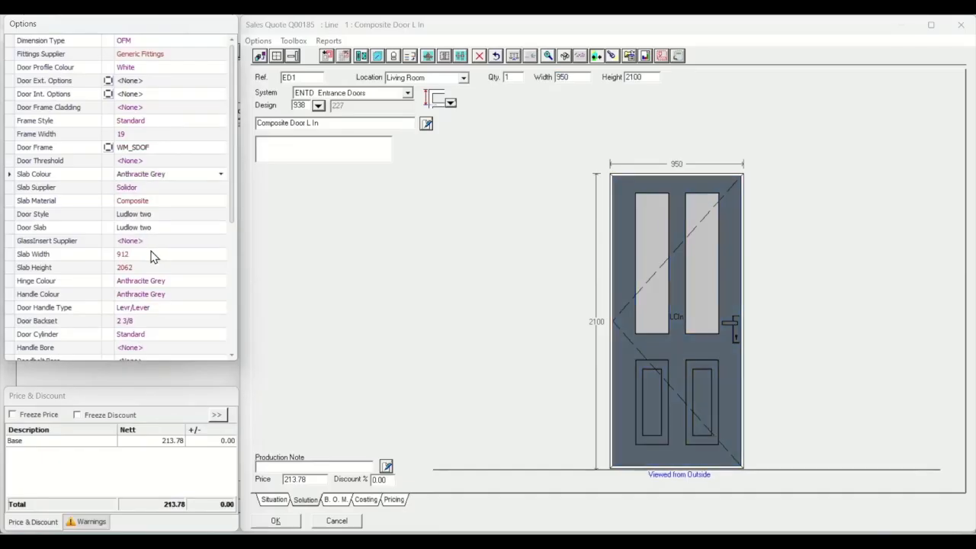
- Set the composite door's handle colour to Stainless Steel and save the door line
click(158, 294)
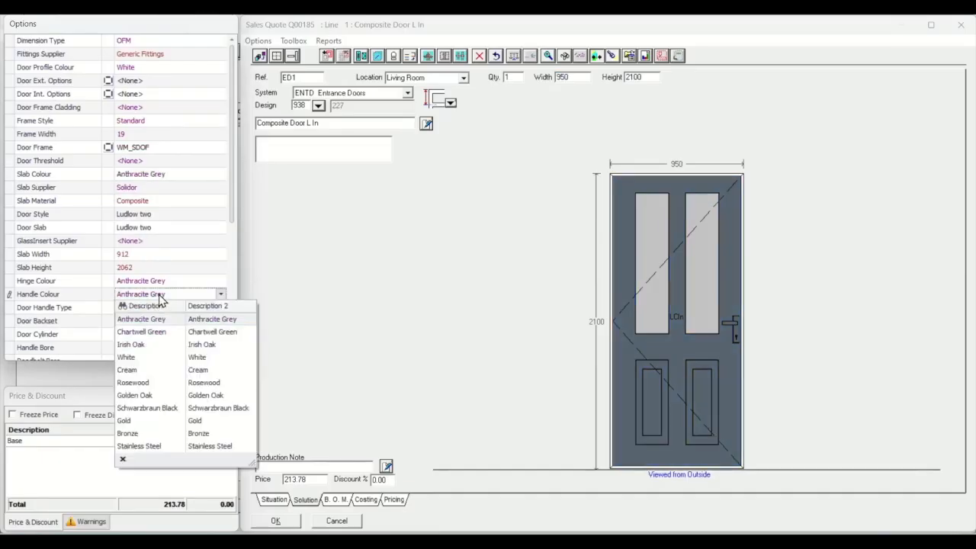
click(157, 446)
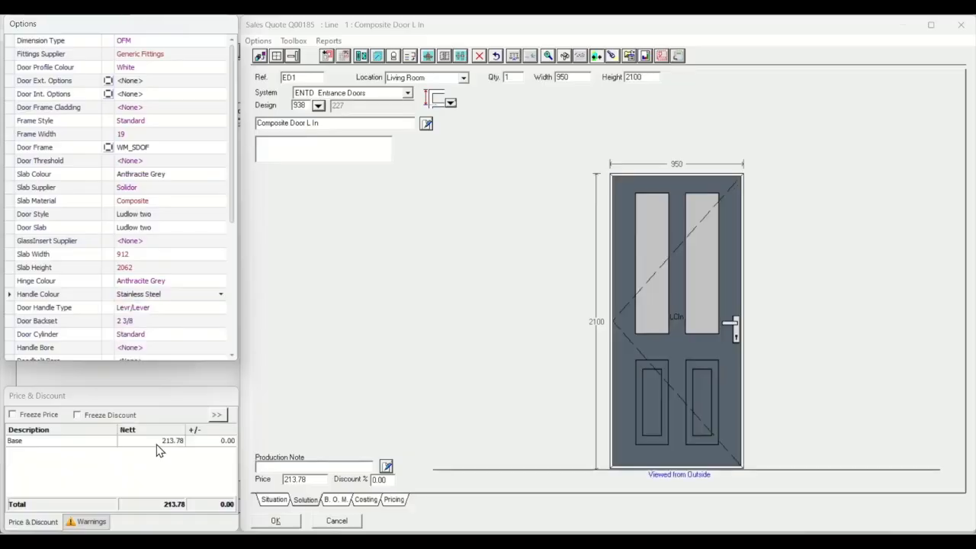
click(278, 520)
- Add a new window line to the quote with reference W1 and location Living Room
click(44, 110)
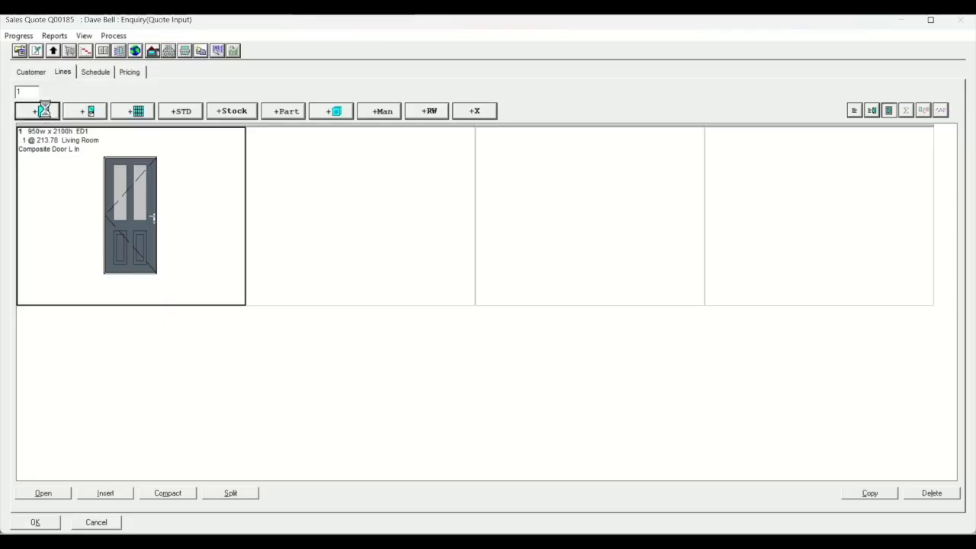
text(W1)
key(Tab)
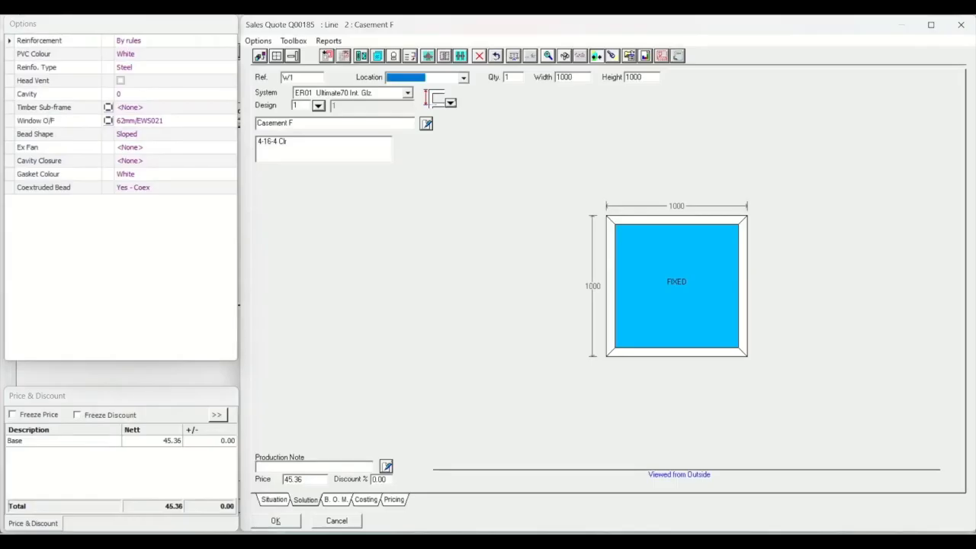
text(LI)
key(Down)
key(Tab)
- Set window W1 to a width of 1300 and a height of 1900
key(Tab)
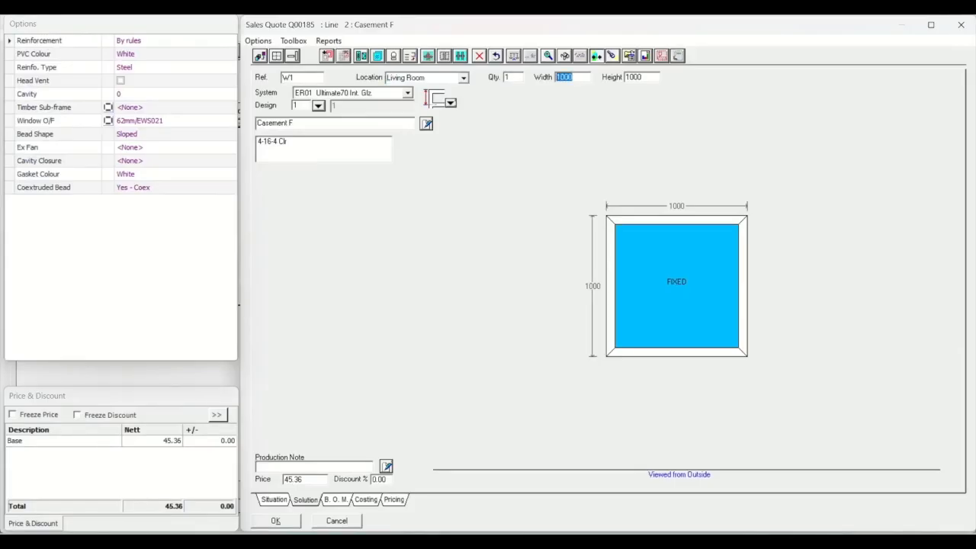
text(1300)
key(Tab)
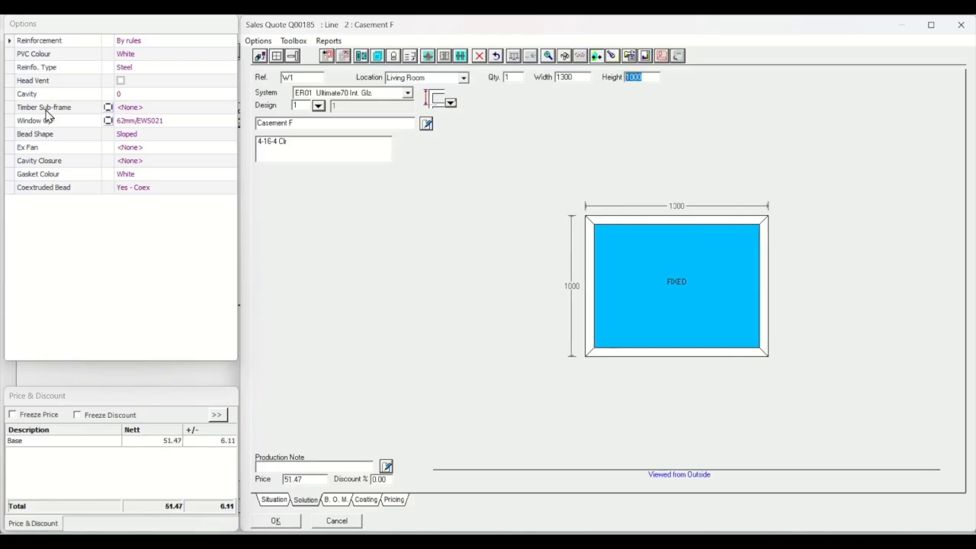
text(1900)
key(Tab)
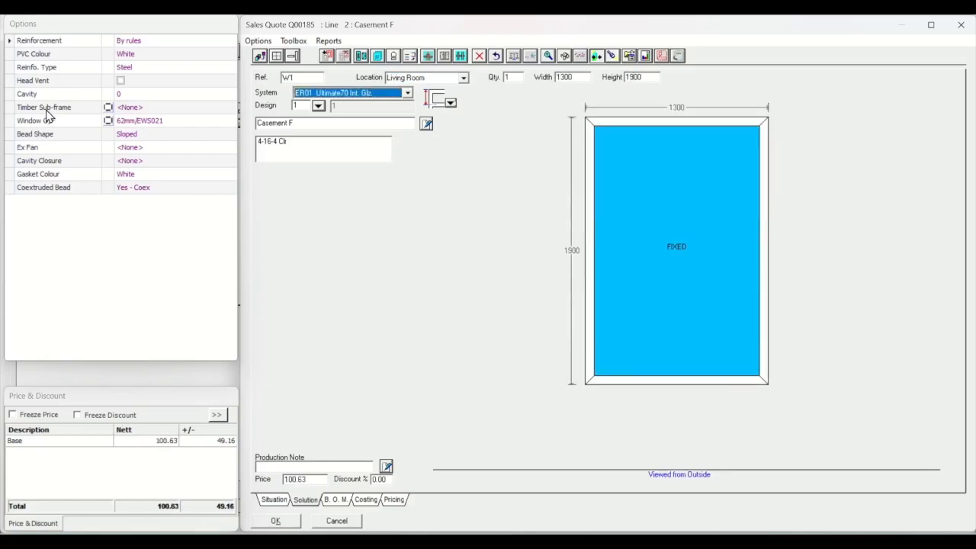
- Change window W1's shape to an arched top with straight vertical sides and set the arch height to 400
click(274, 500)
click(525, 79)
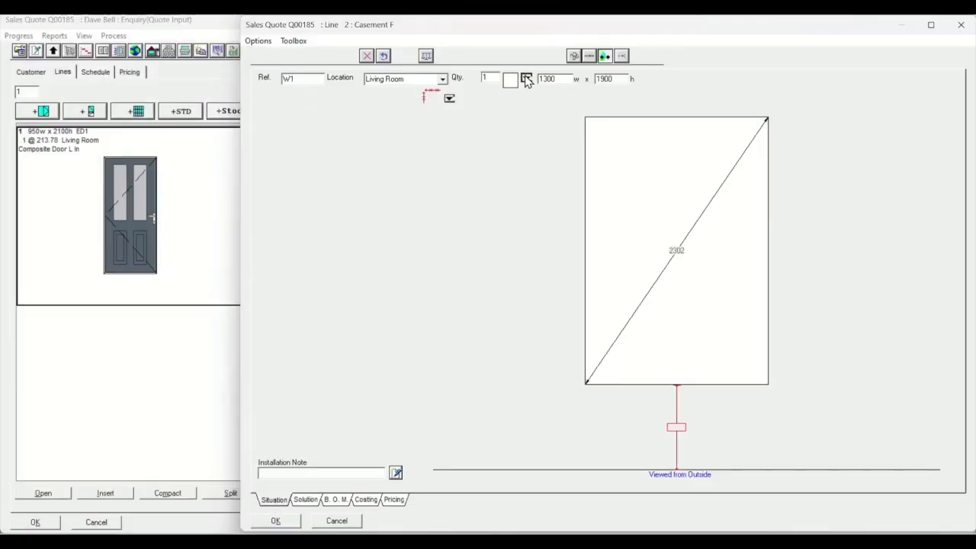
click(127, 89)
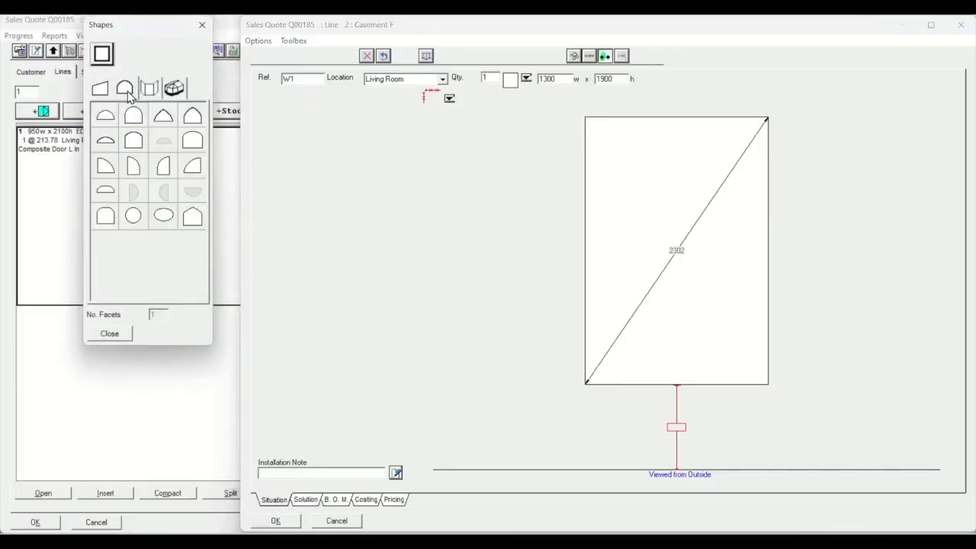
click(134, 142)
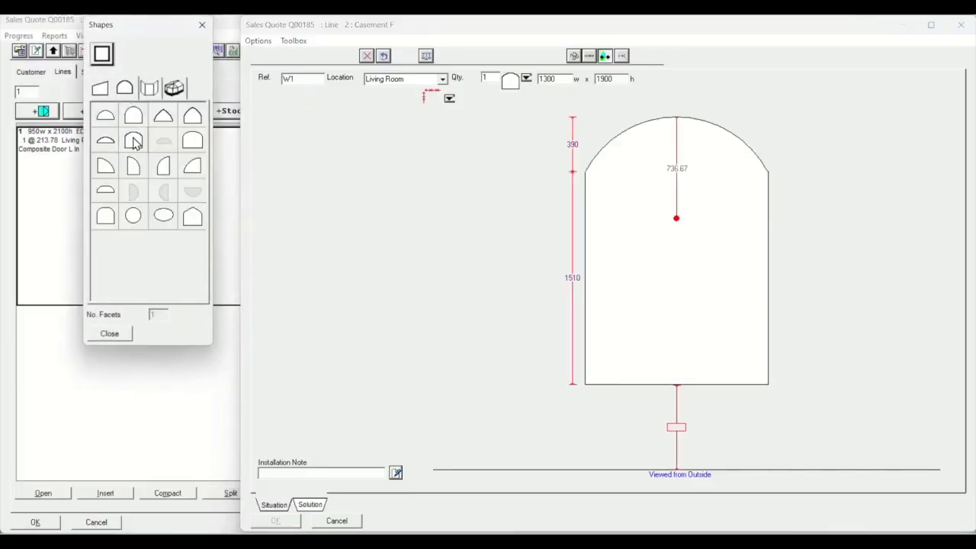
click(572, 144)
text(400)
key(Tab)
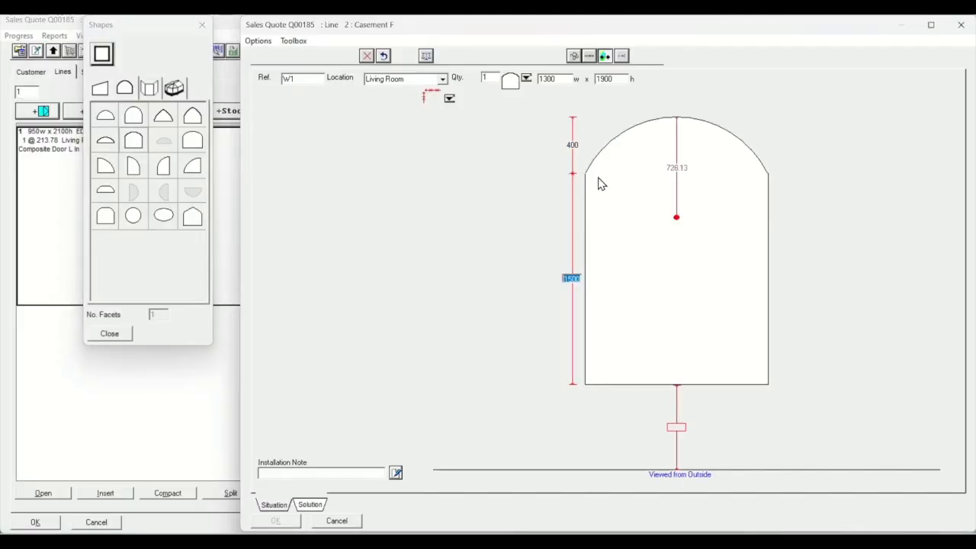
- Apply design 37 to the arched window and set the height of its upper fixed section to 600
click(311, 507)
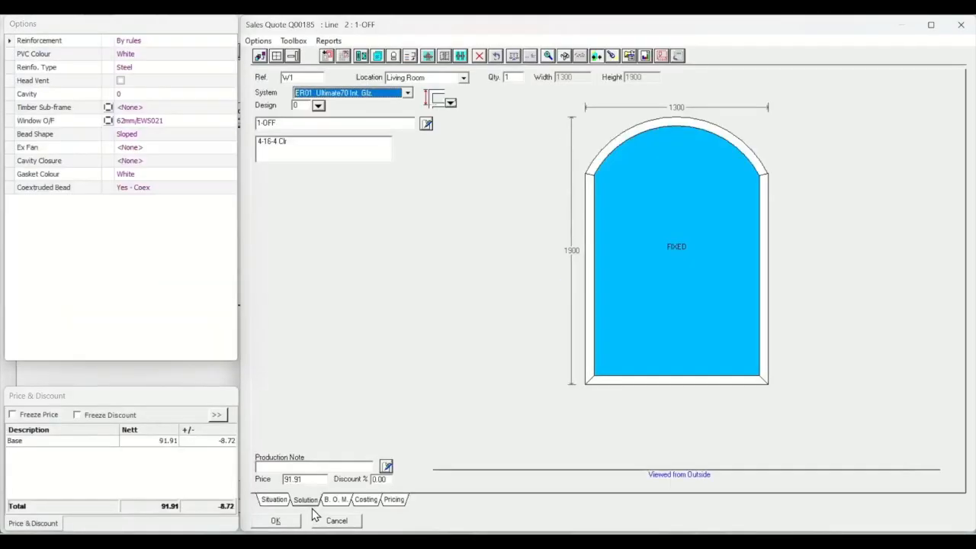
click(318, 106)
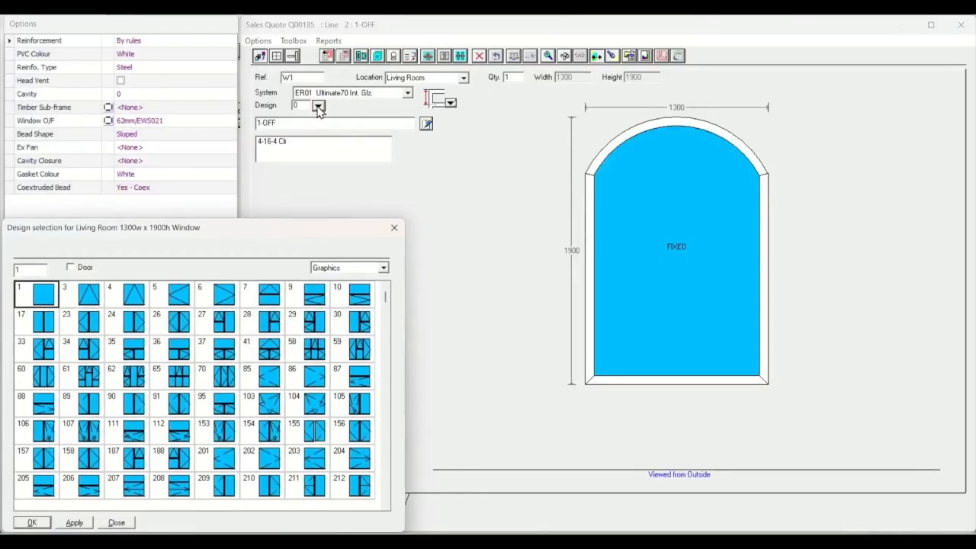
click(226, 354)
double_click(225, 355)
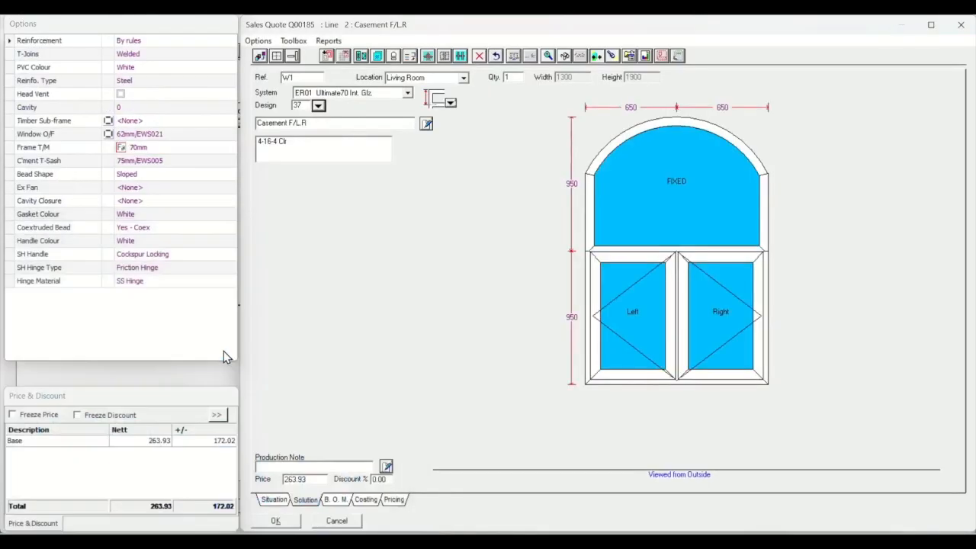
click(573, 184)
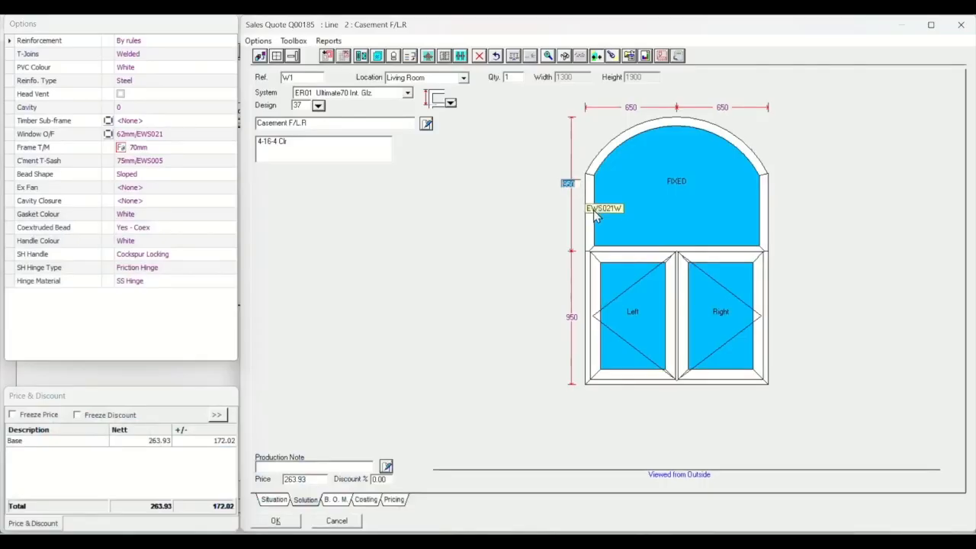
text(600)
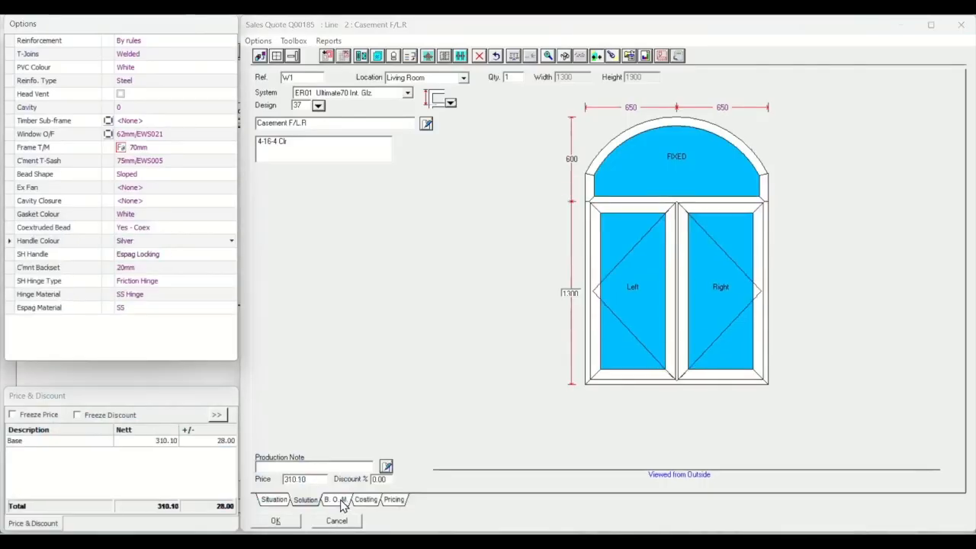
- Examine the window's bill of materials, filtering by ER Main profiles, Generic Hardware and Glass -BTO in turn
click(341, 504)
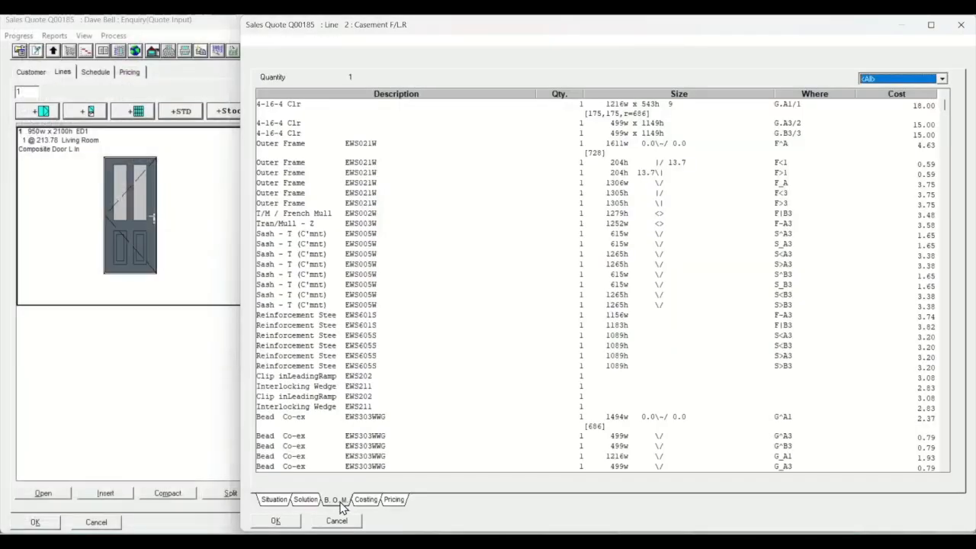
click(942, 79)
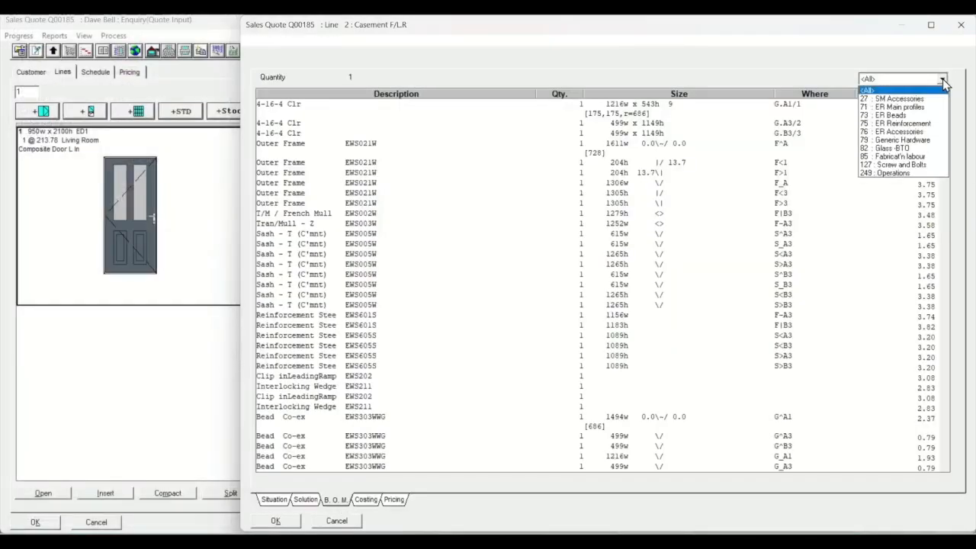
click(923, 107)
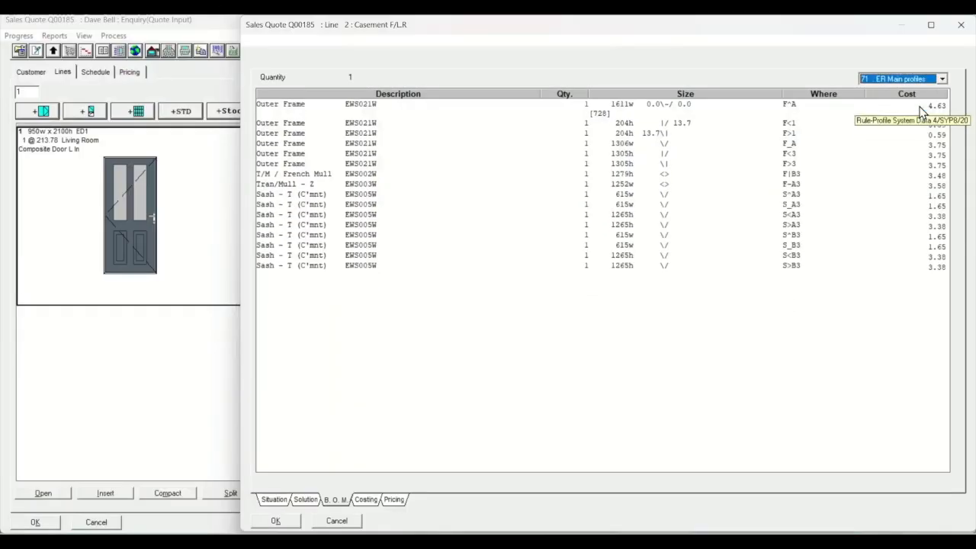
click(942, 79)
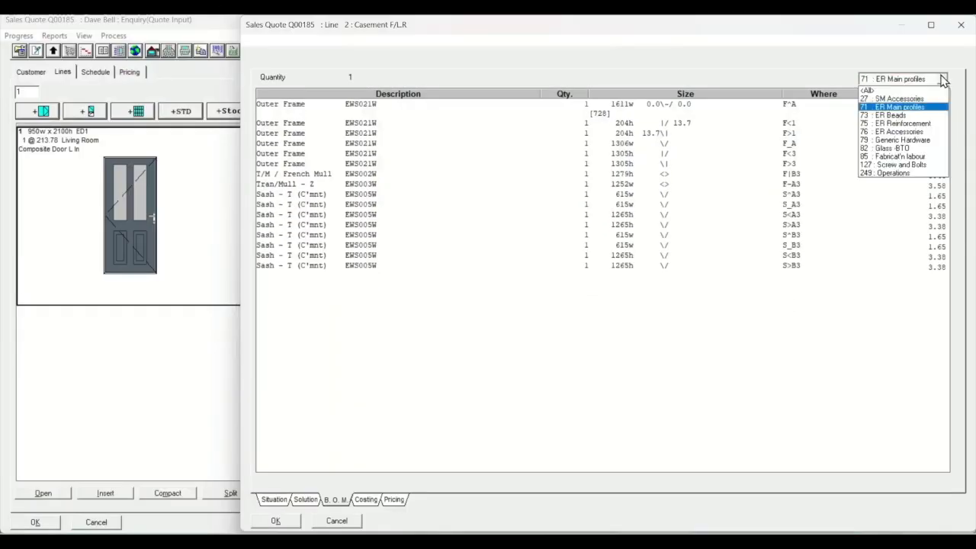
click(930, 140)
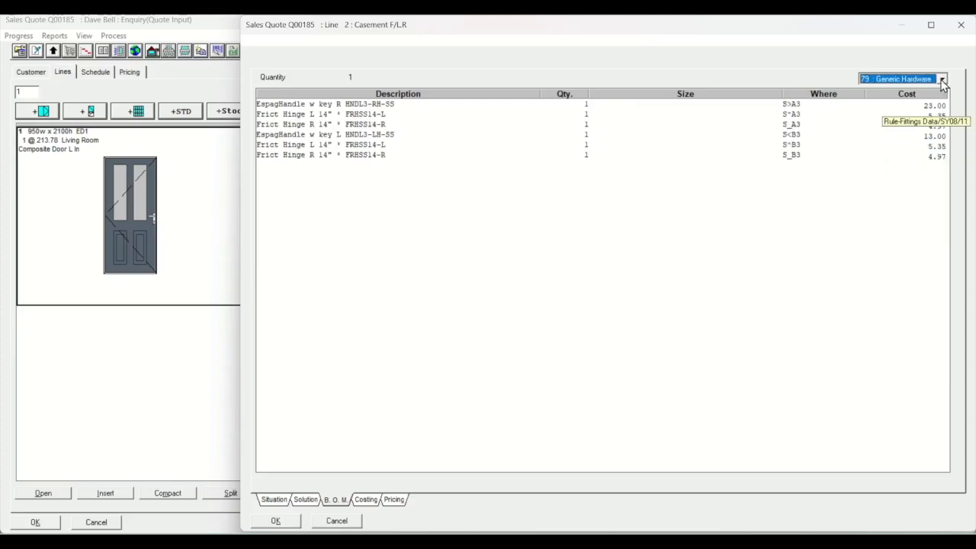
click(942, 78)
click(918, 148)
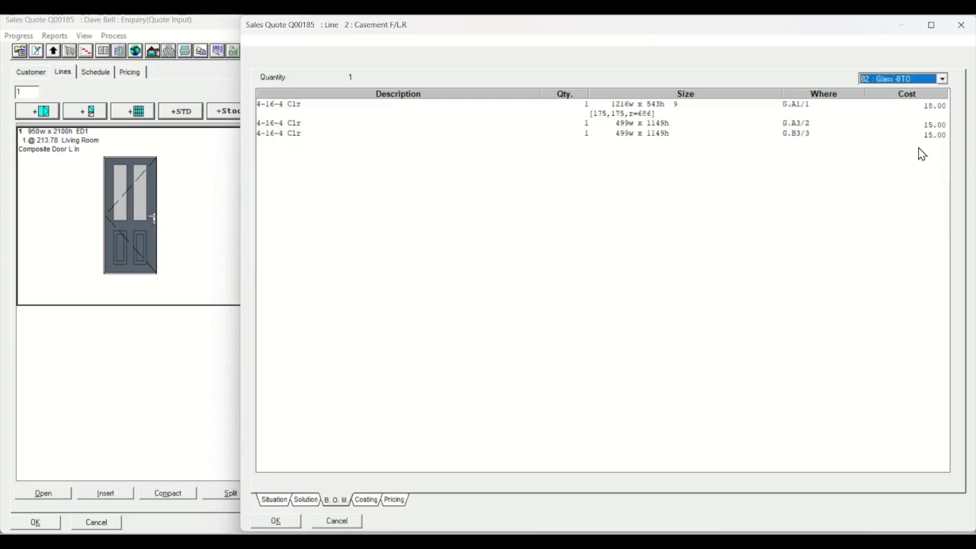
- Review the window's costing and pricing summary, and save the window line
click(363, 500)
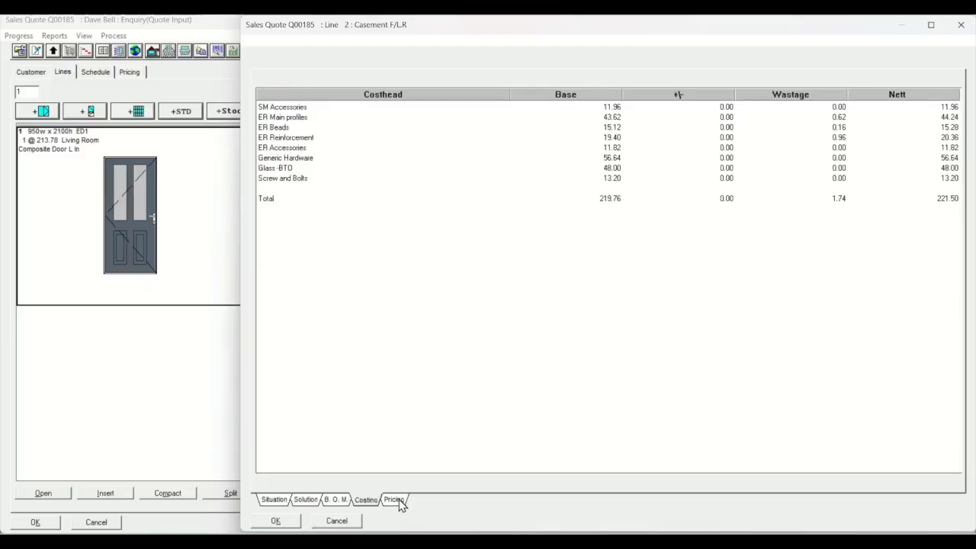
click(397, 501)
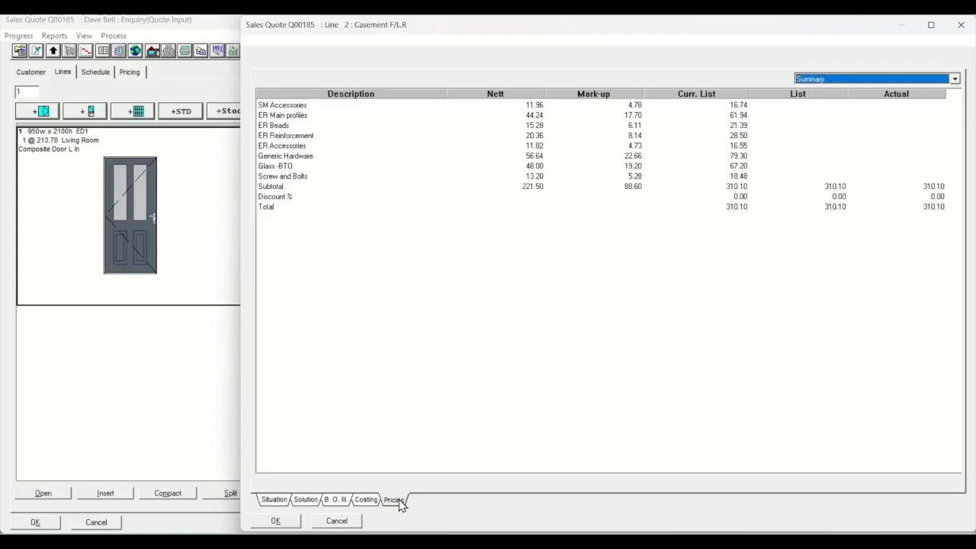
click(279, 521)
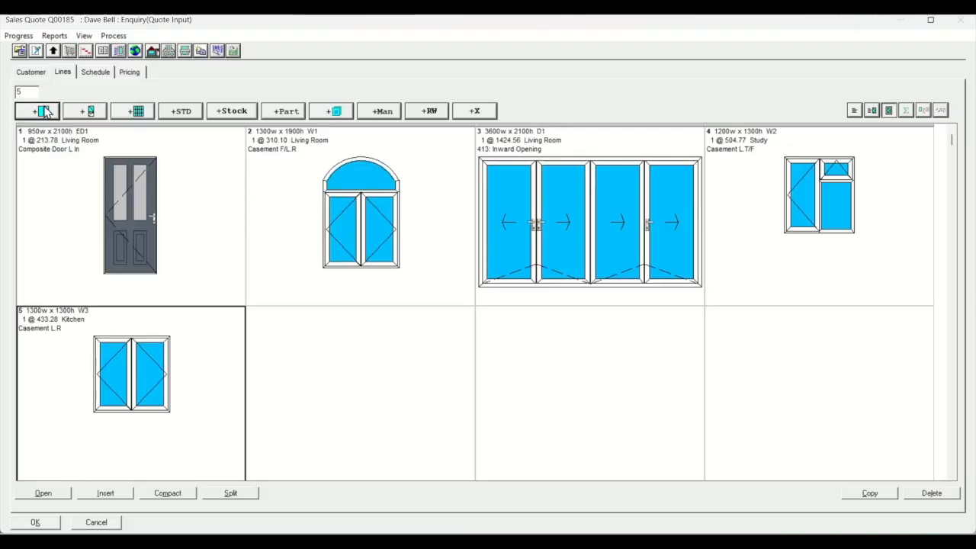
- Start another window line in the quote, and view the overall quote pricing
click(43, 111)
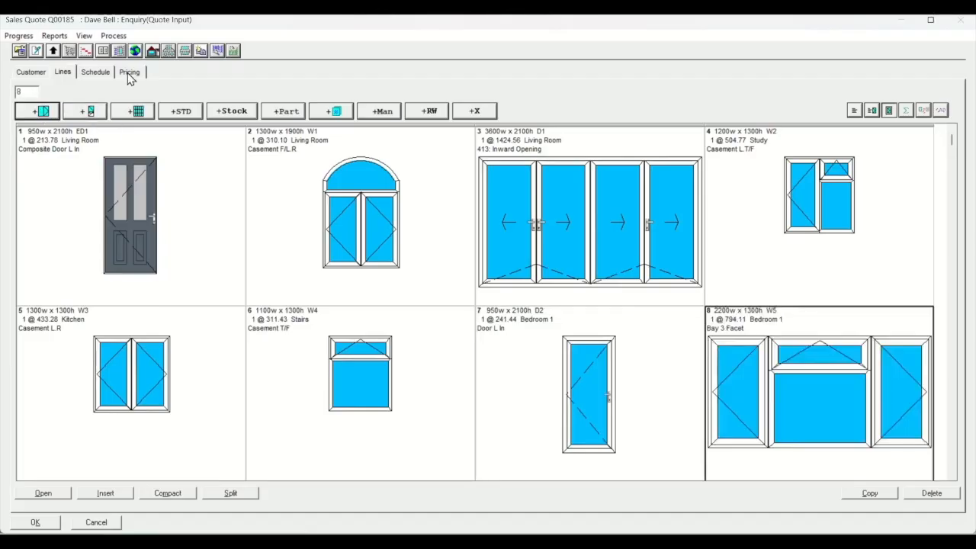
click(128, 73)
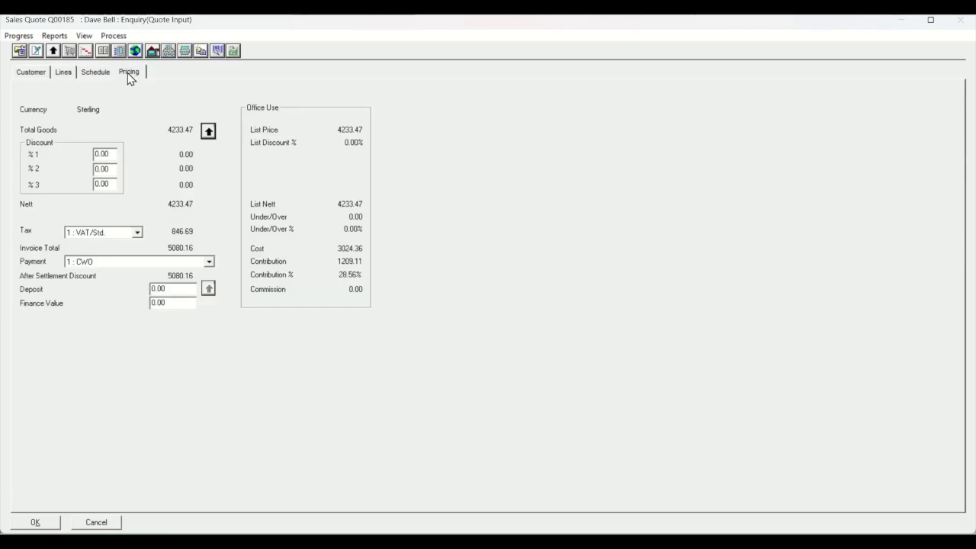
- Give the Quotation document the General Header Retail header and replace "Customer" in its greeting with the customer's first name
click(36, 50)
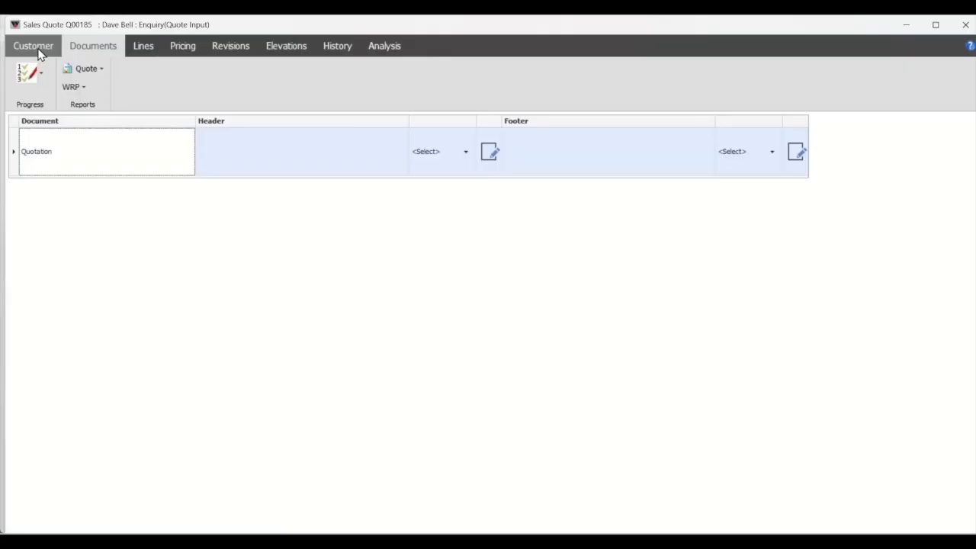
click(465, 151)
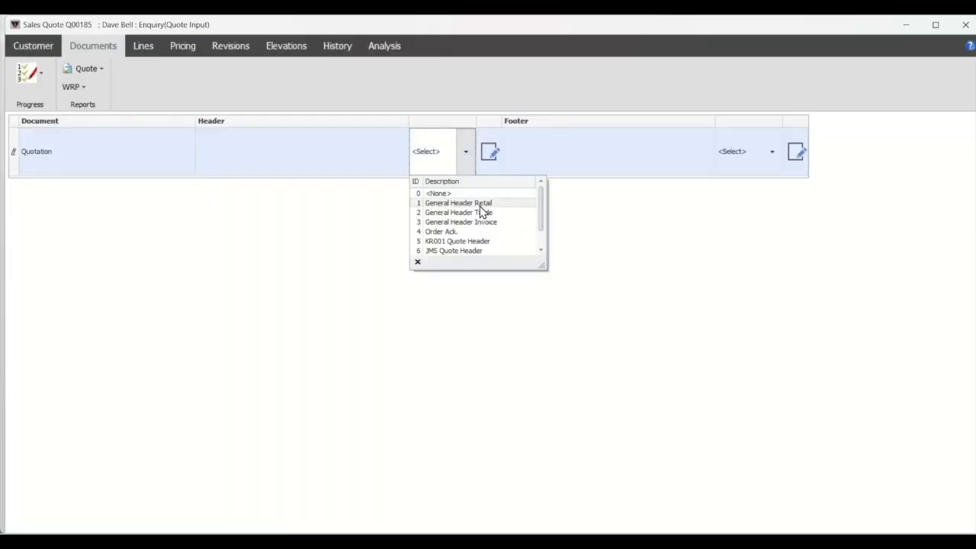
click(481, 205)
click(491, 152)
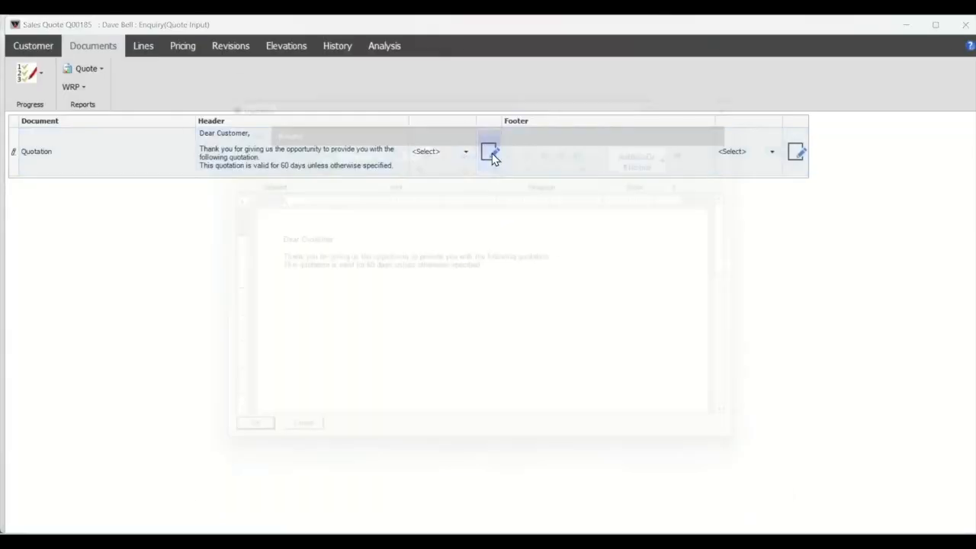
double_click(307, 242)
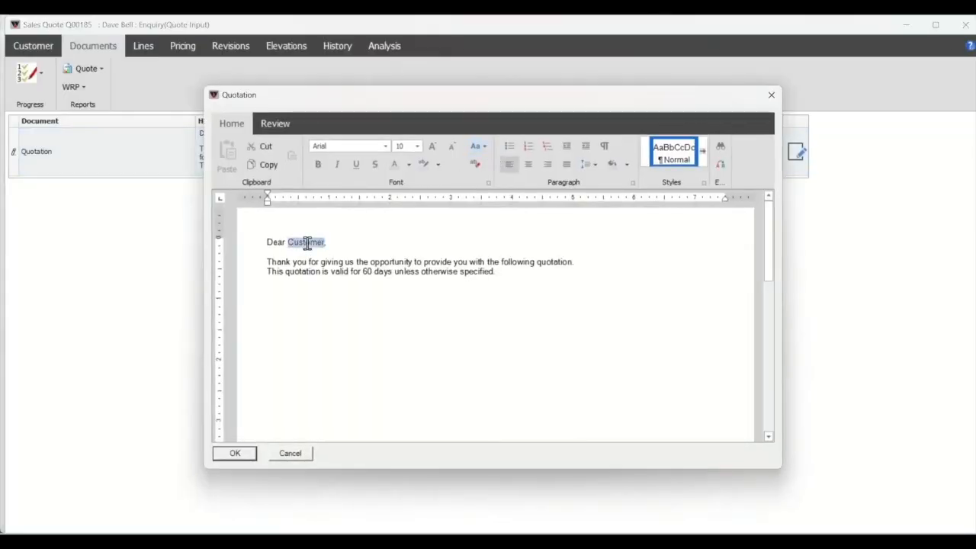
text(Dave,)
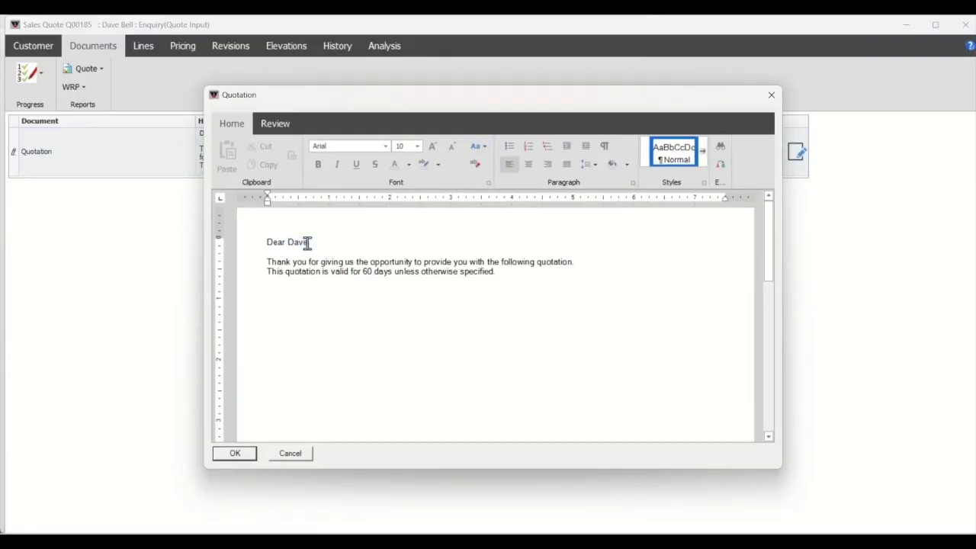
click(235, 453)
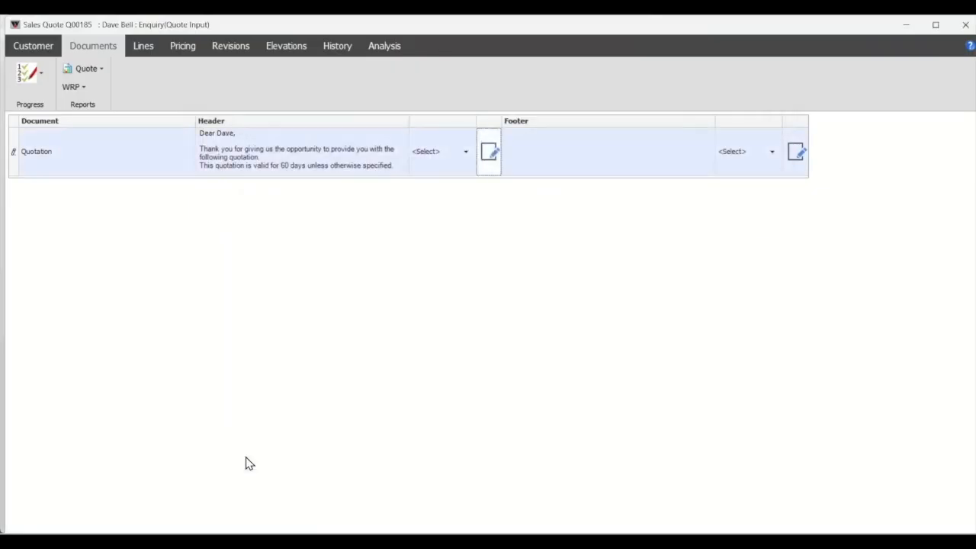
- Set the Quotation document's footer to Domestic Footer
click(771, 152)
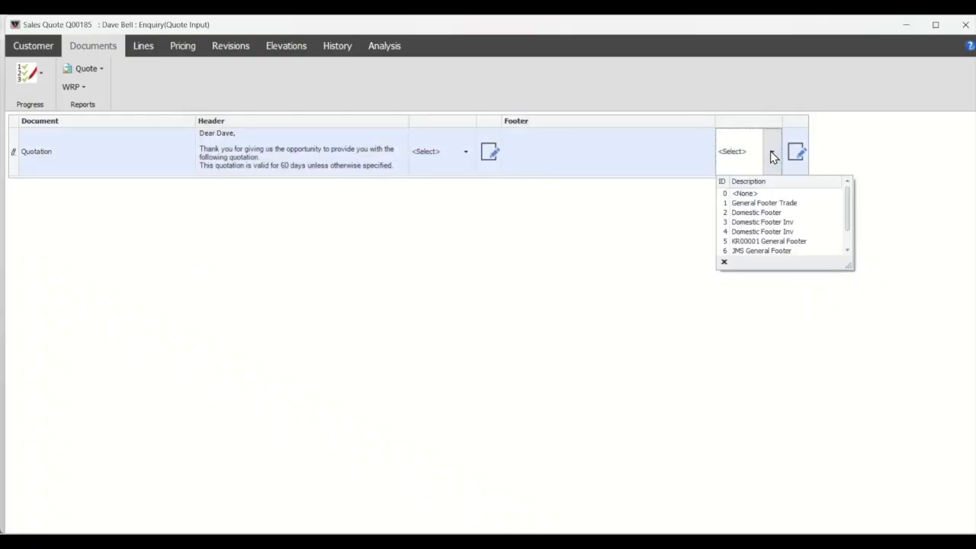
click(770, 213)
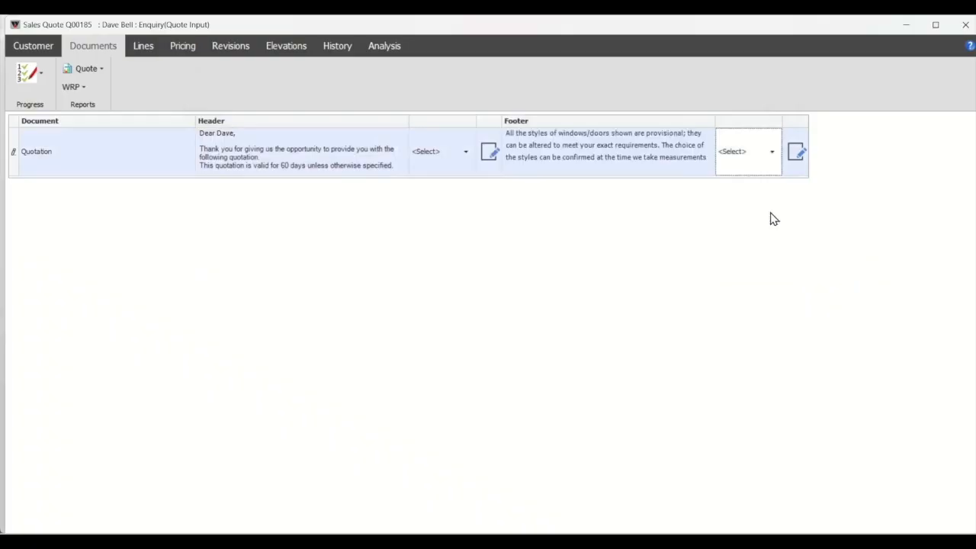
- Generate the WM_Quotation document for quote Q00185 as a PDF
click(219, 111)
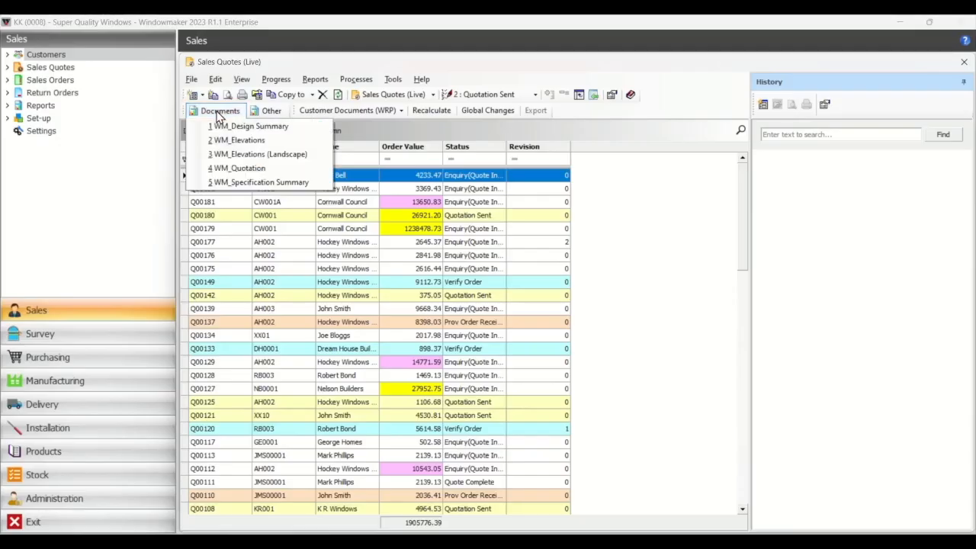
click(235, 168)
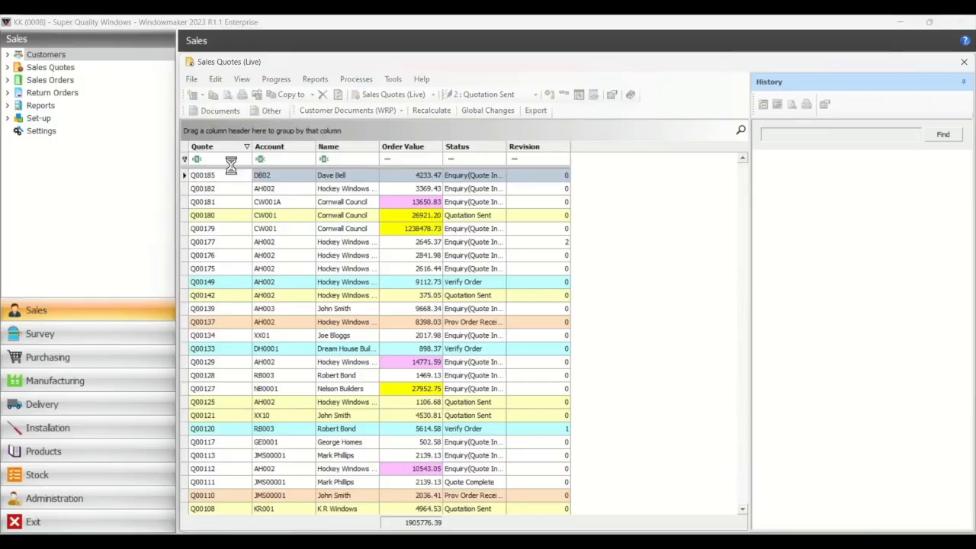
click(423, 351)
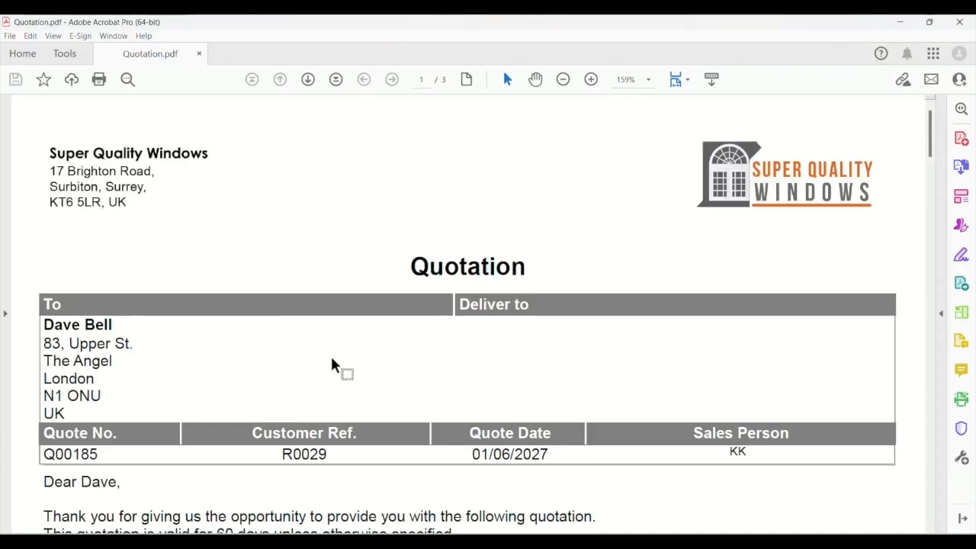
- Read through the quotation PDF from the line details to the totals and footer, and return to its first page in full-page view
scroll(331, 364, down, 3)
scroll(331, 360, down, 2)
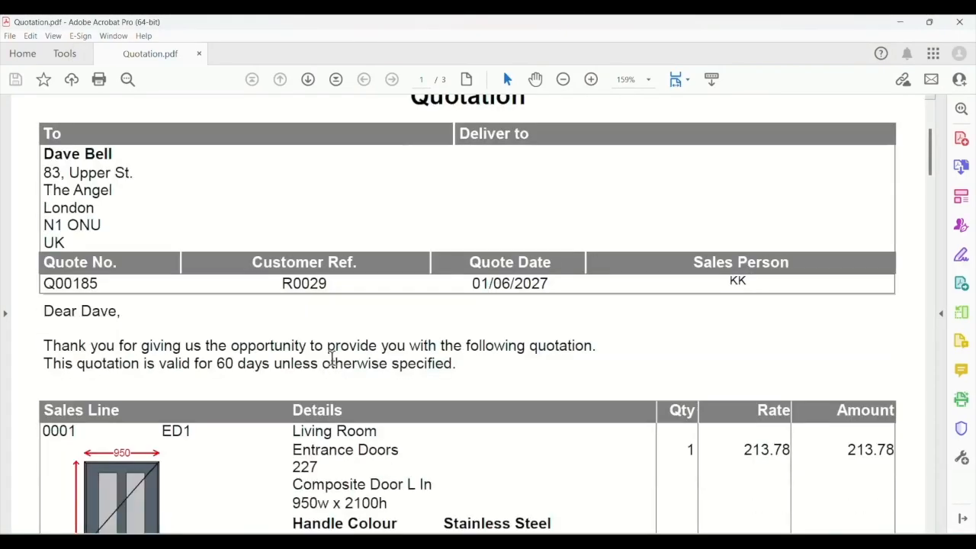
scroll(331, 358, down, 7)
scroll(332, 358, down, 12)
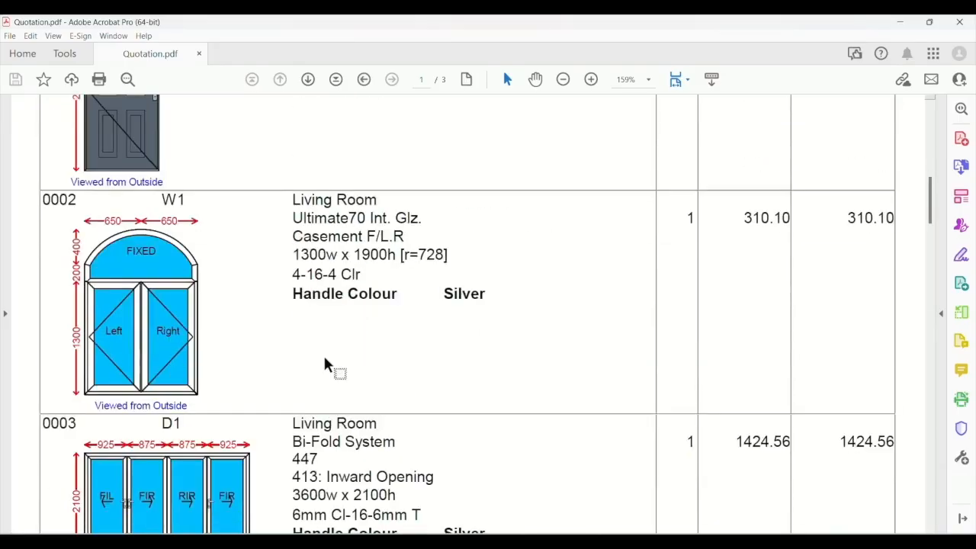
scroll(331, 358, down, 19)
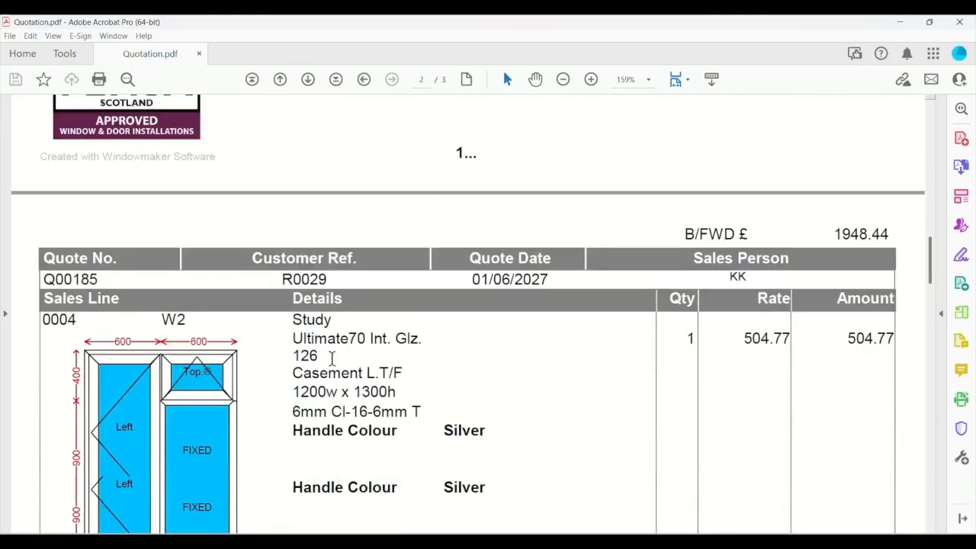
scroll(331, 365, down, 20)
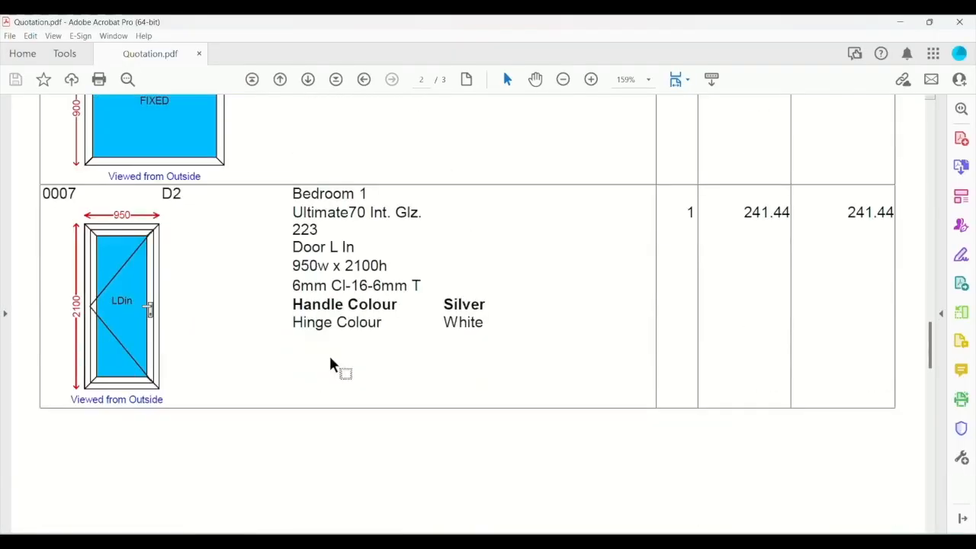
scroll(332, 365, down, 4)
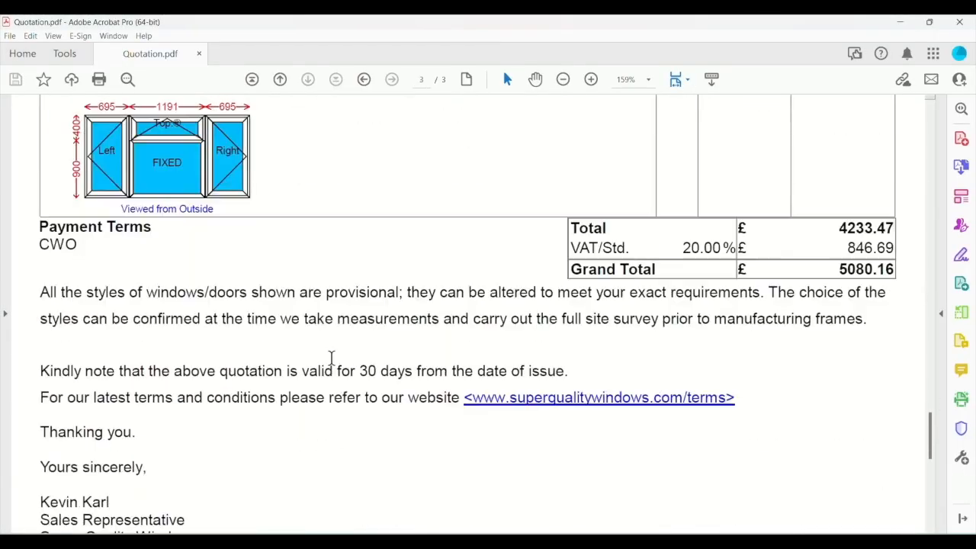
click(686, 79)
click(693, 116)
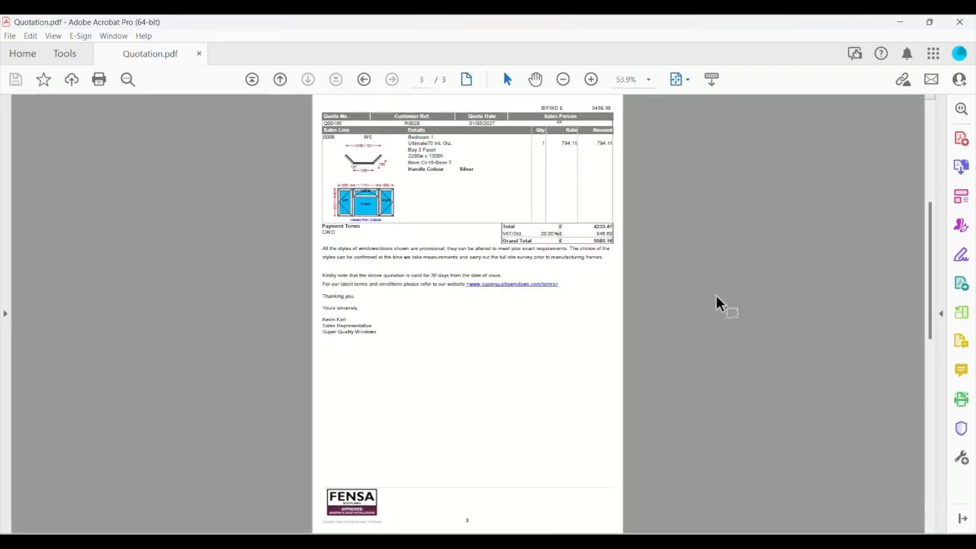
key(Home)
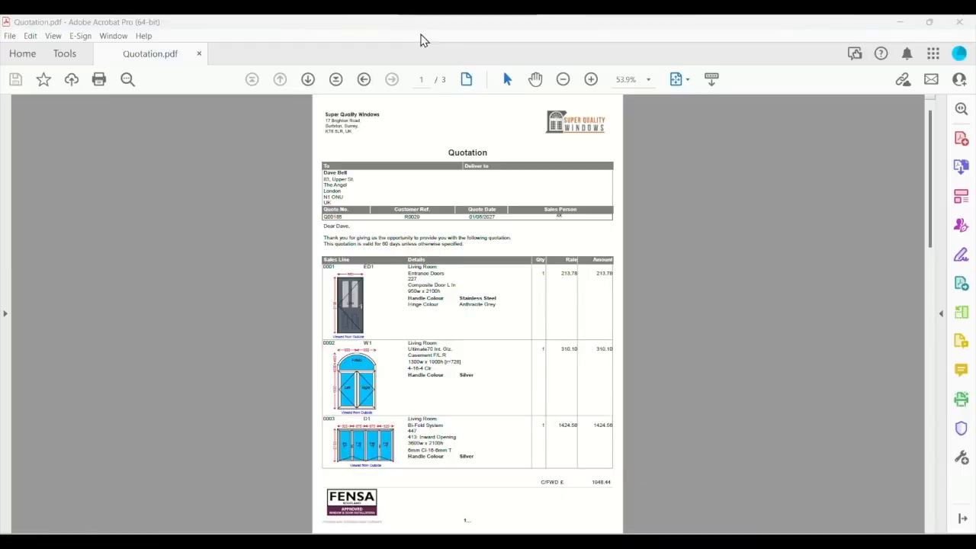
- Switch back to Windowmaker and generate a PDF preview of the WM_Design Summary for quote Q00185
mouse_move(499, 541)
click(389, 487)
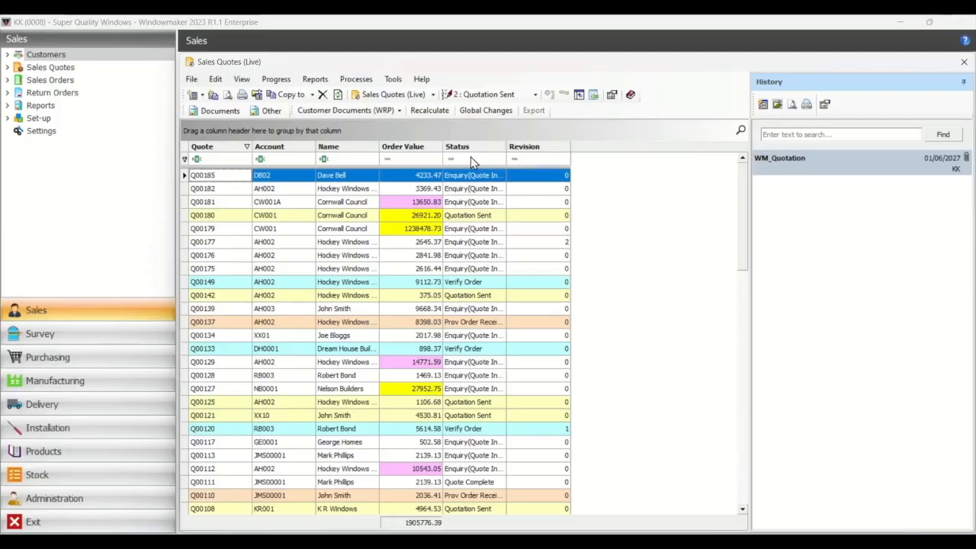
click(219, 111)
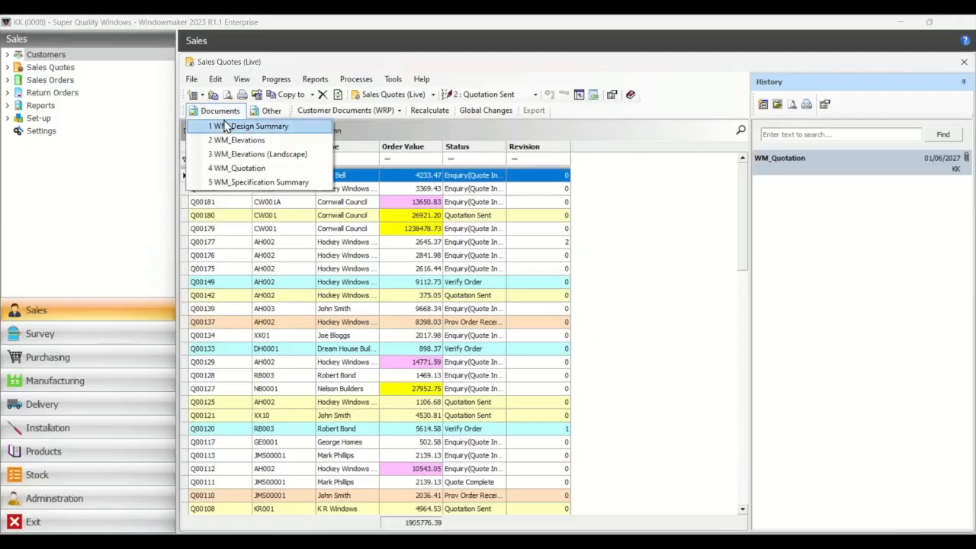
click(221, 126)
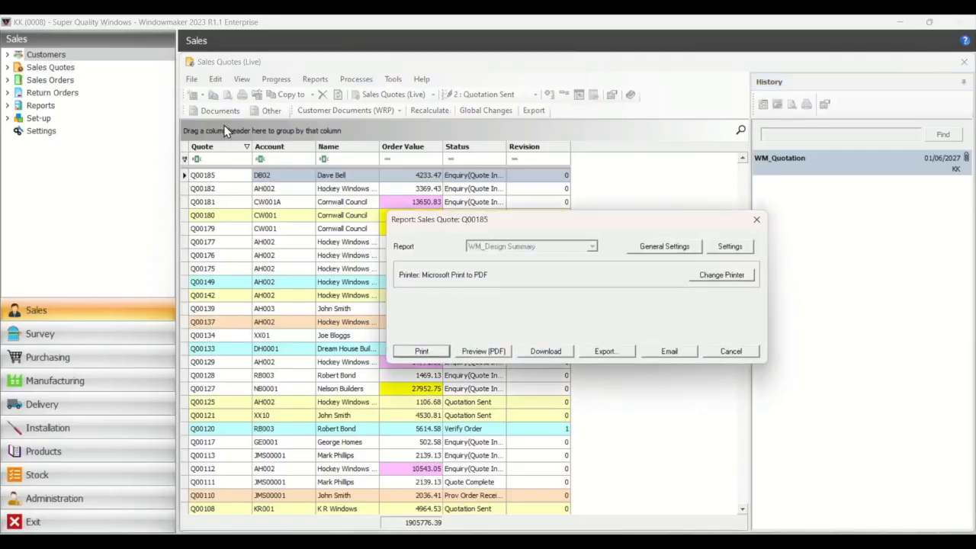
click(478, 355)
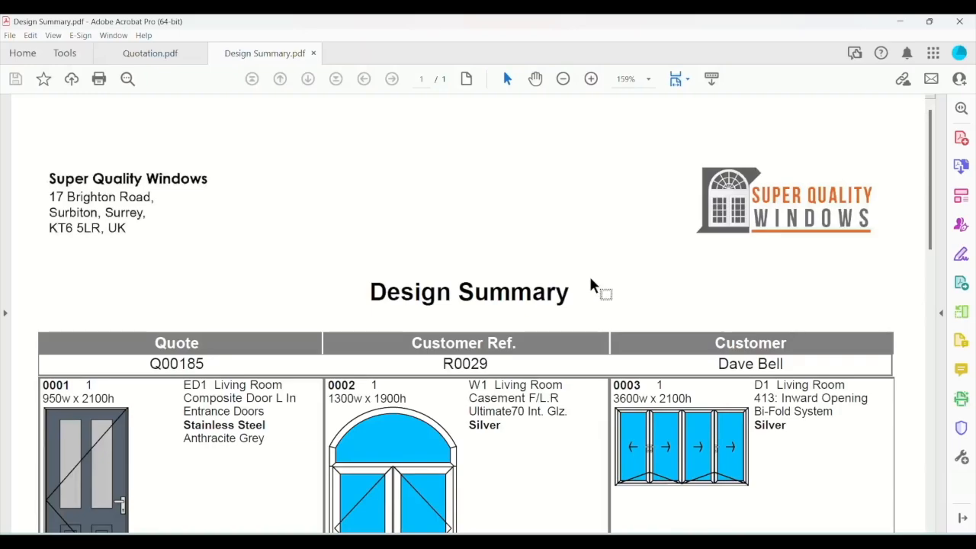
- Review the door and window drawings in the Design Summary, and fit the whole page in view
scroll(594, 286, down, 5)
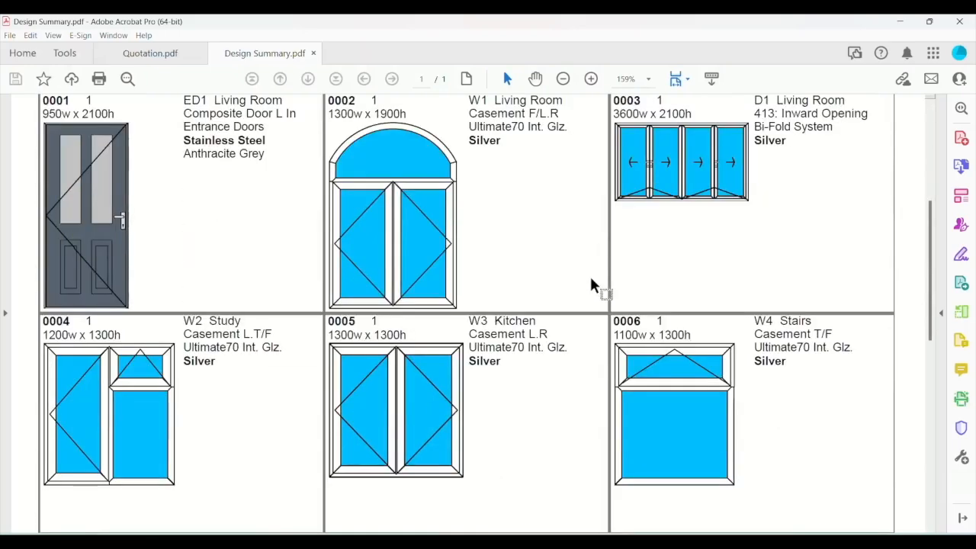
scroll(593, 286, down, 7)
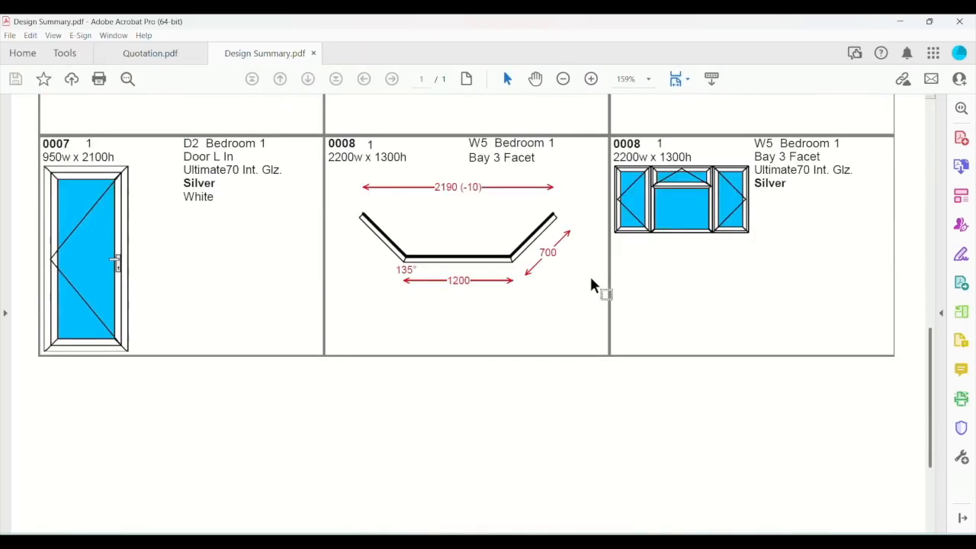
click(687, 82)
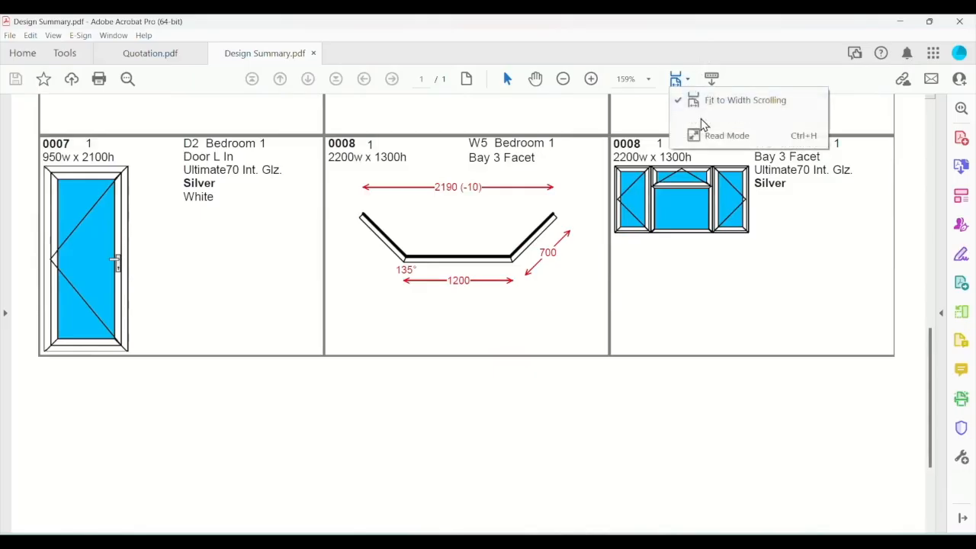
click(702, 119)
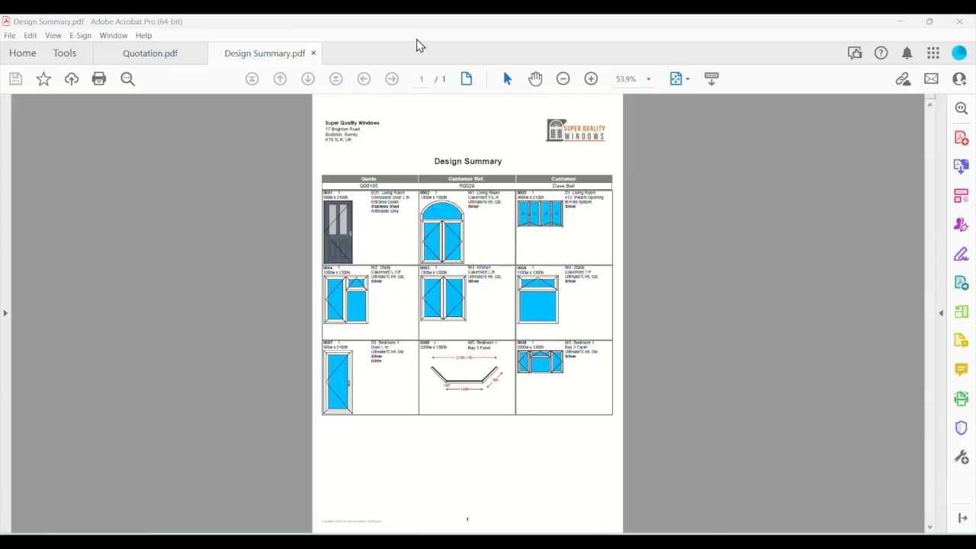
- Switch back to Windowmaker and progress quote Q00185 to Quotation Sent without recalculating it
mouse_move(484, 530)
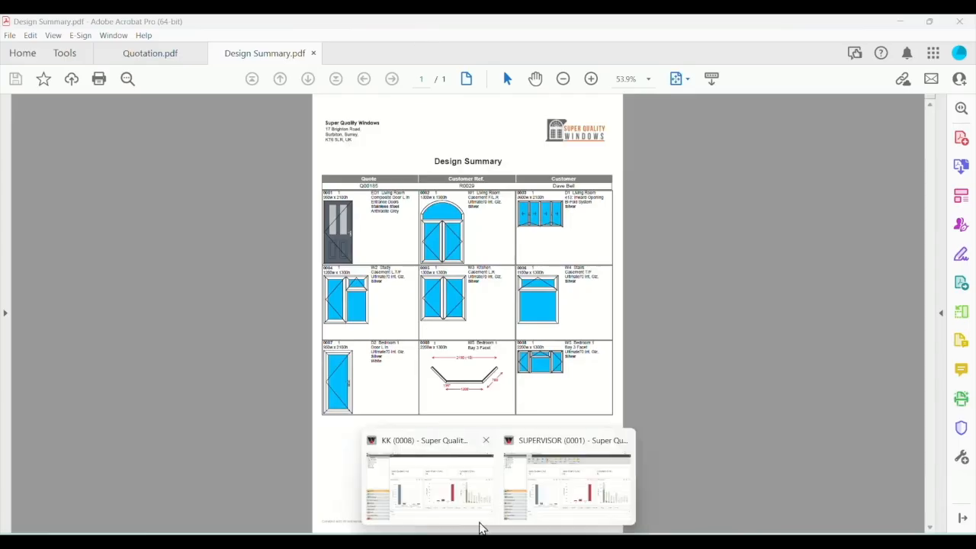
click(442, 500)
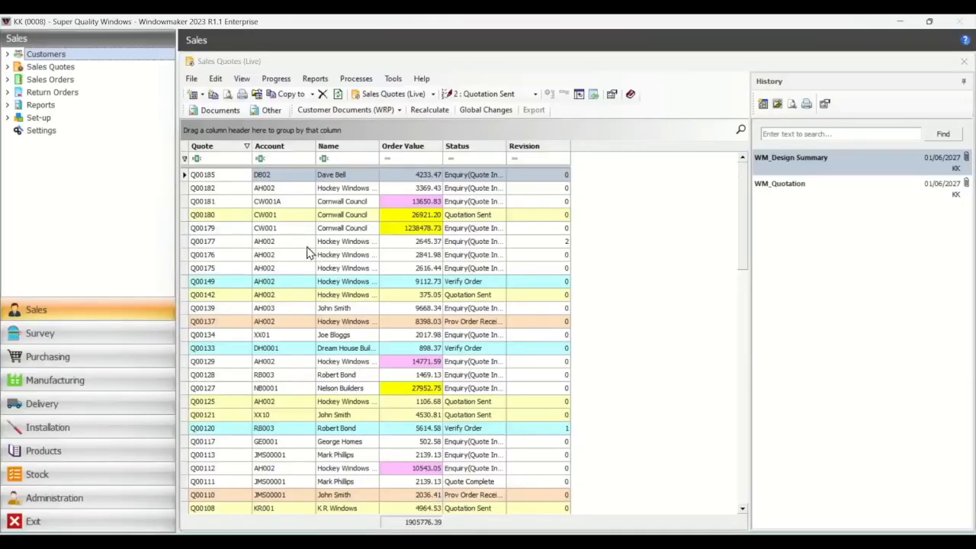
click(269, 178)
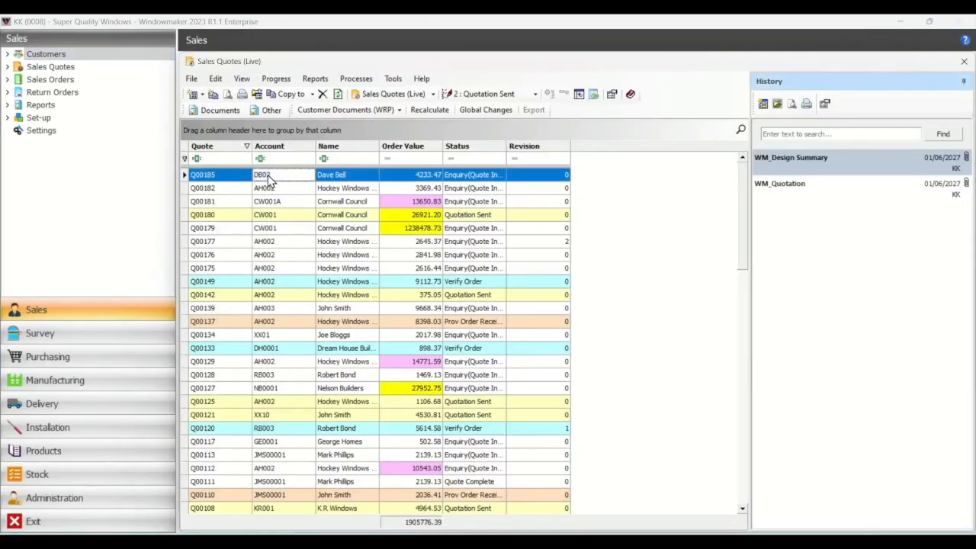
click(482, 92)
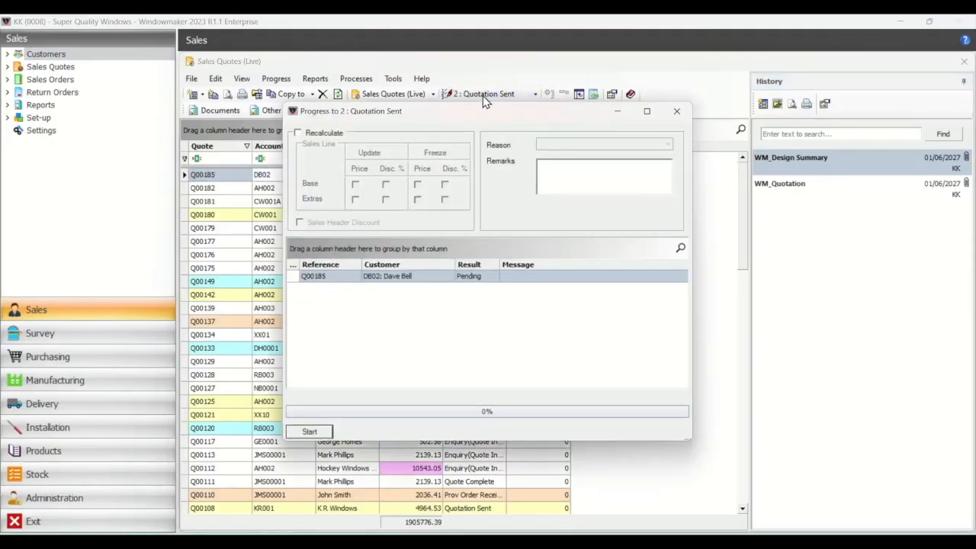
click(320, 432)
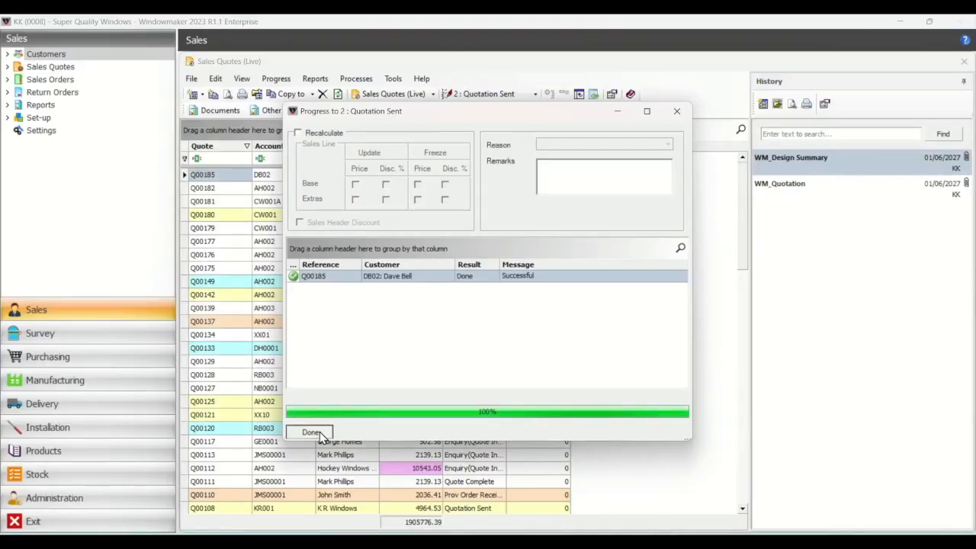
click(312, 432)
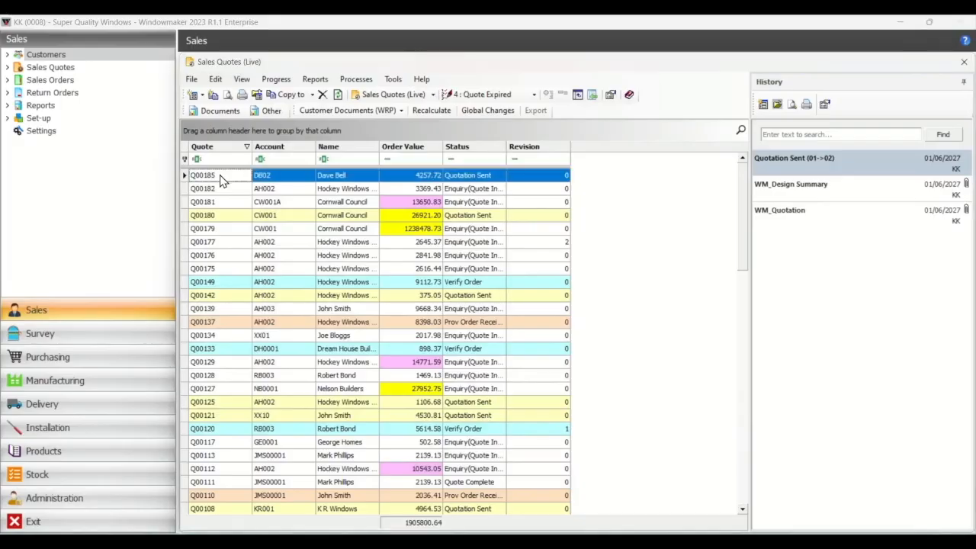
- View the stored WM_Quotation PDF from the quote's history, and close the history entry without changes
click(898, 218)
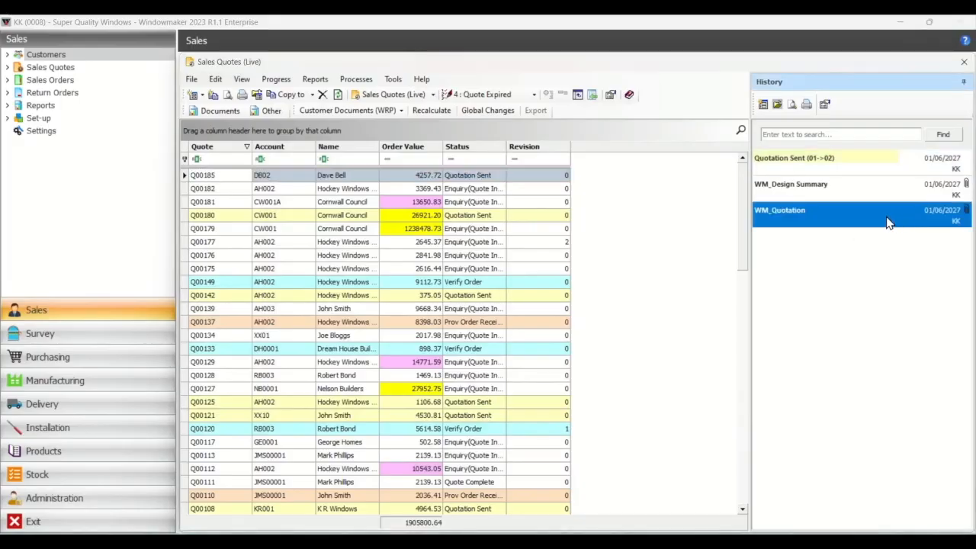
double_click(888, 221)
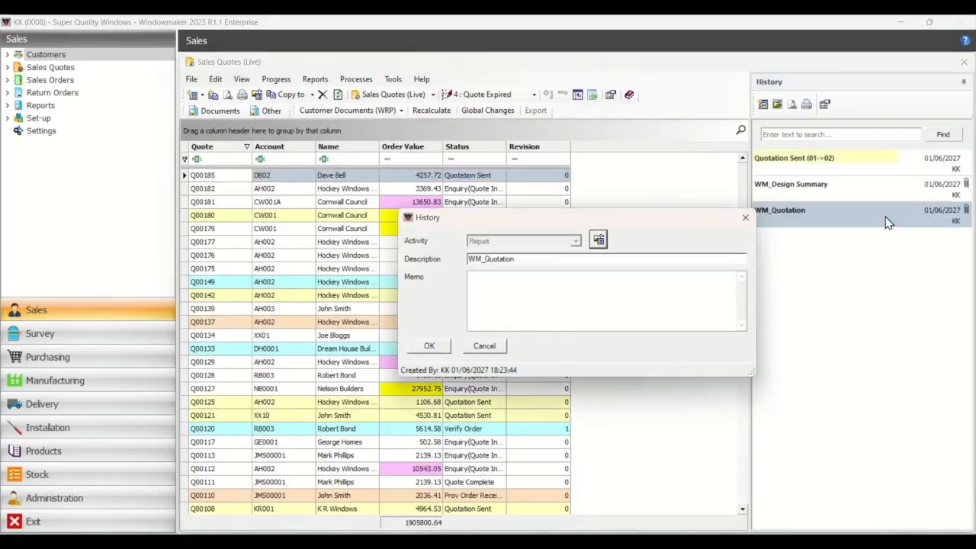
click(595, 238)
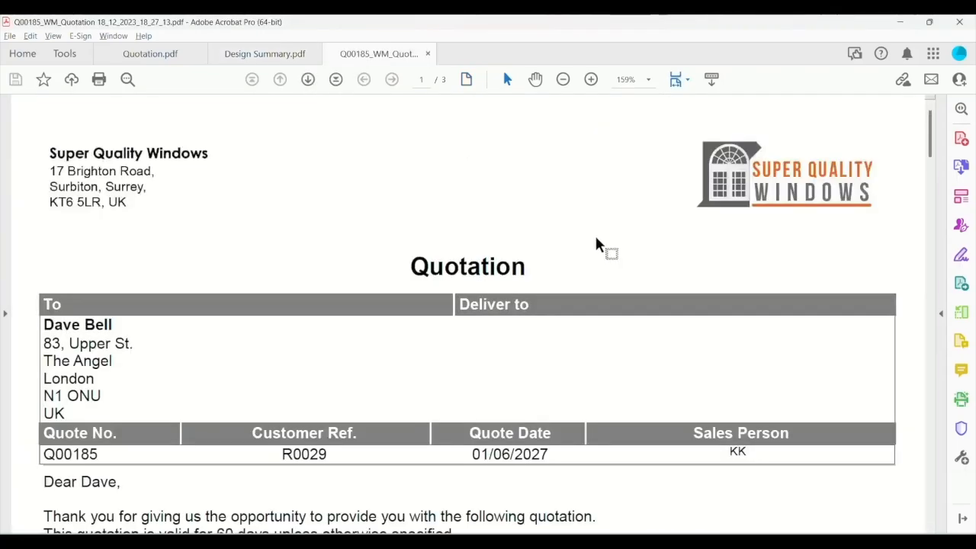
click(900, 23)
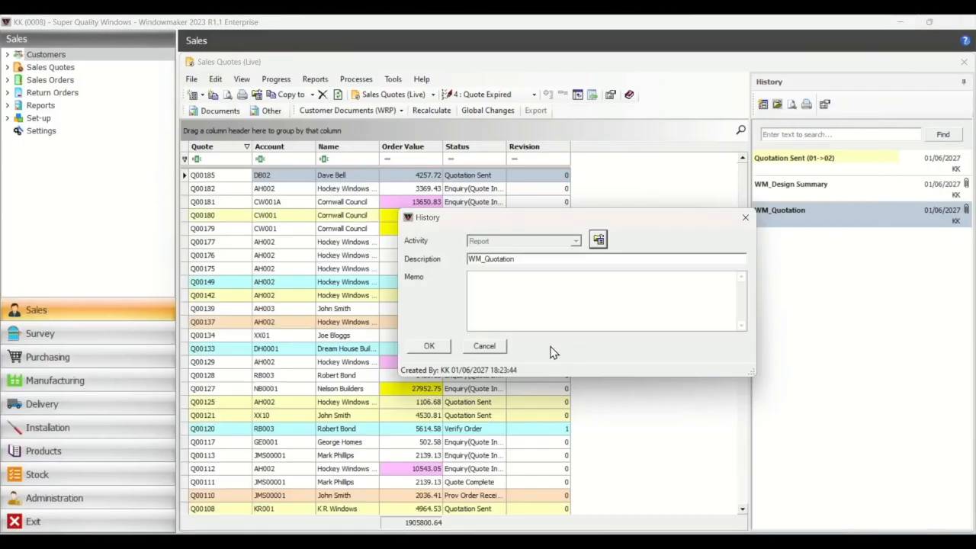
click(482, 346)
- Check the WM_Design Summary entry in the quote's history, and select the Quotation Sent entry
click(817, 189)
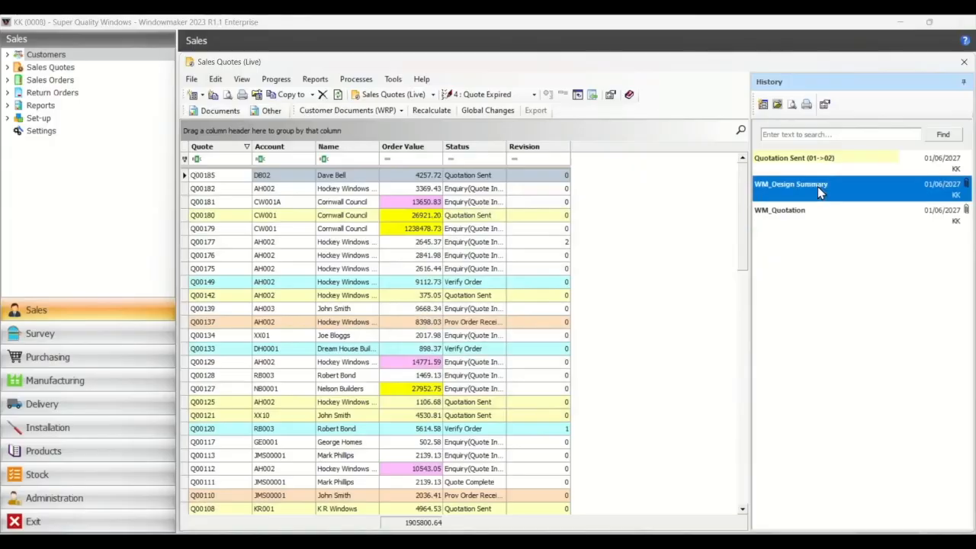
double_click(817, 186)
click(485, 346)
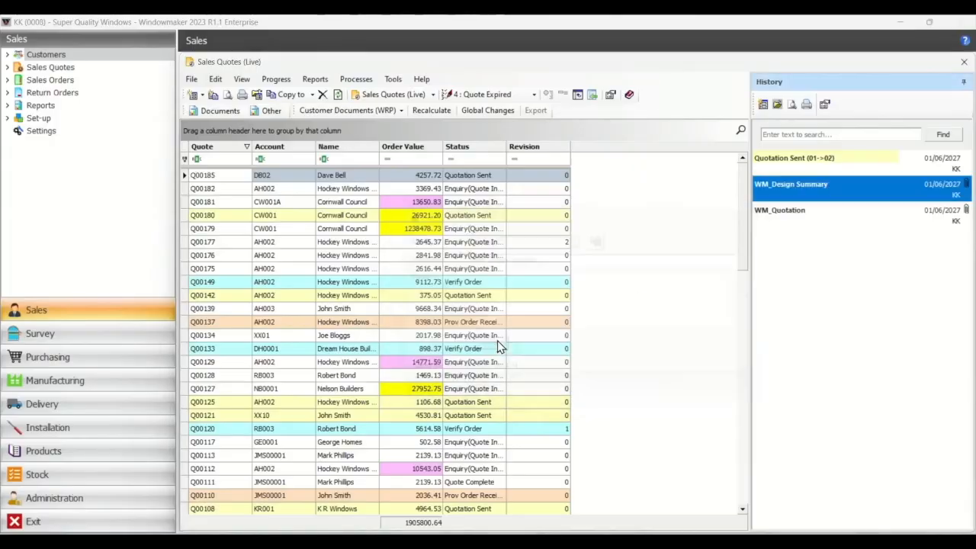
click(802, 159)
- Create a revision of quote Q00185 with the reason "Changes glass 6-16-6 toughened Argon for all / Change profiles colour to Rosewood for all"
click(267, 176)
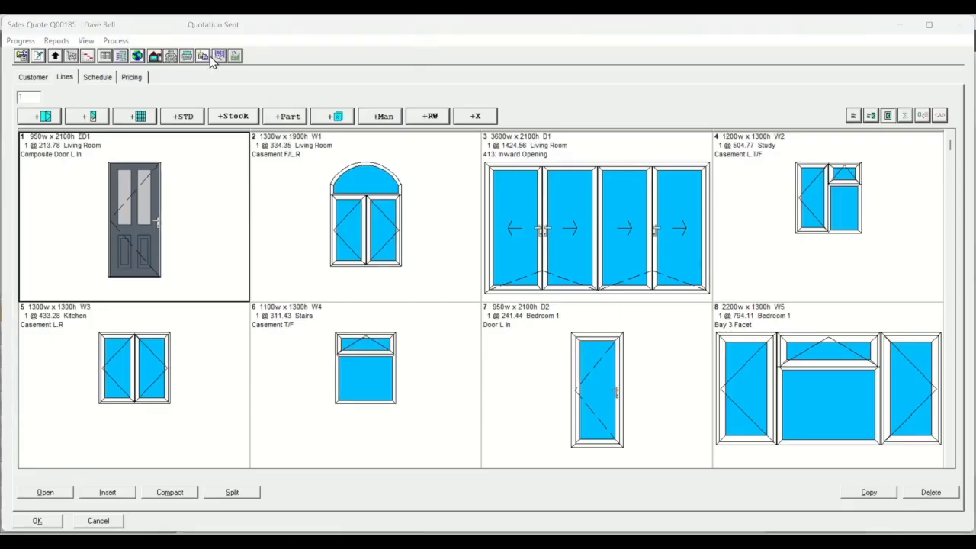
click(206, 58)
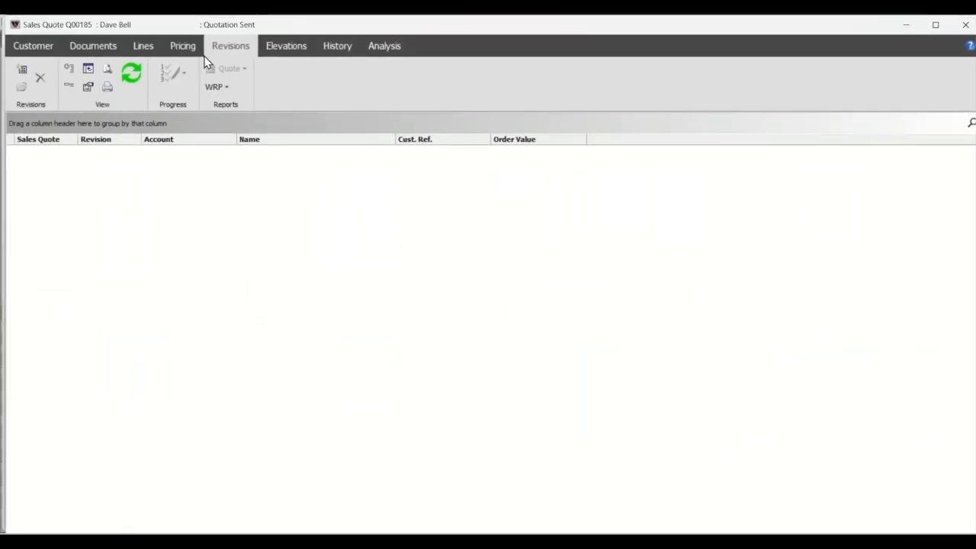
click(22, 69)
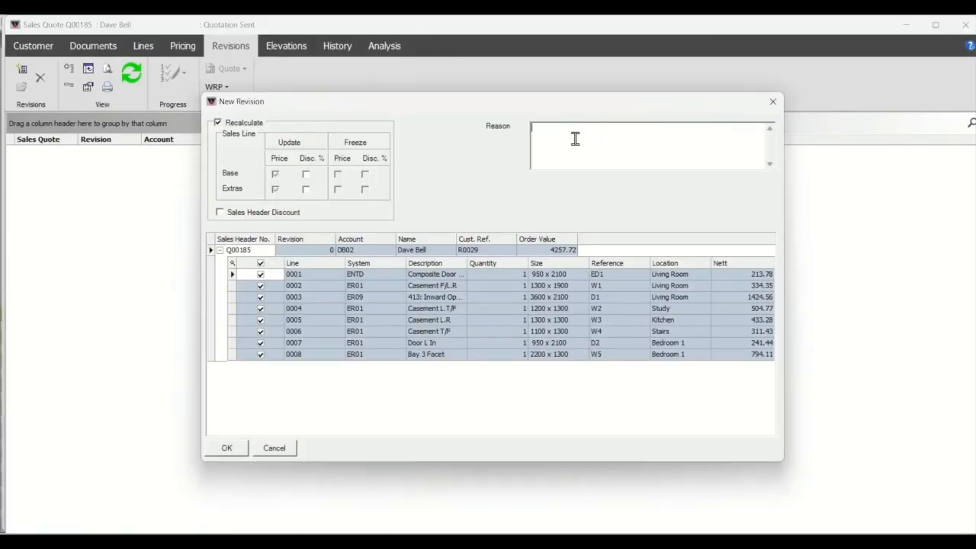
click(227, 448)
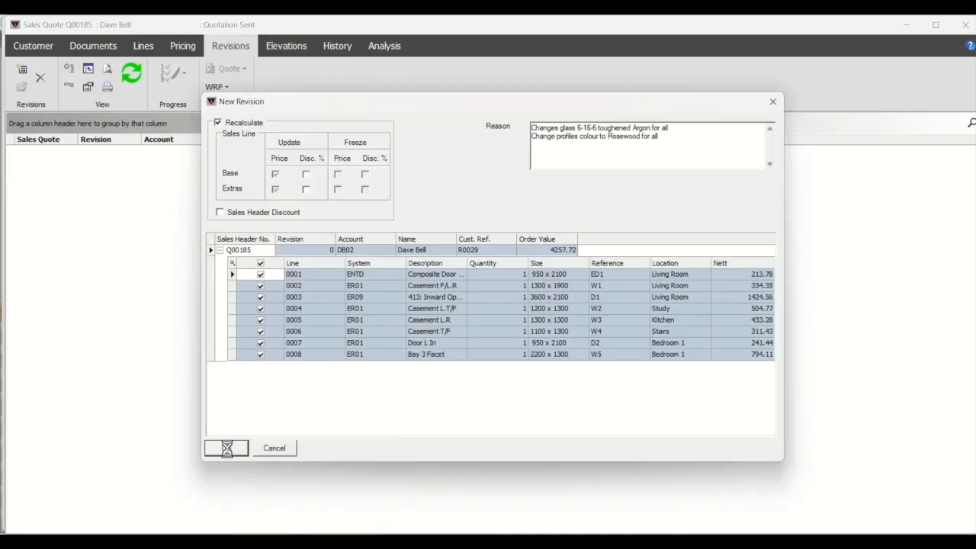
click(570, 328)
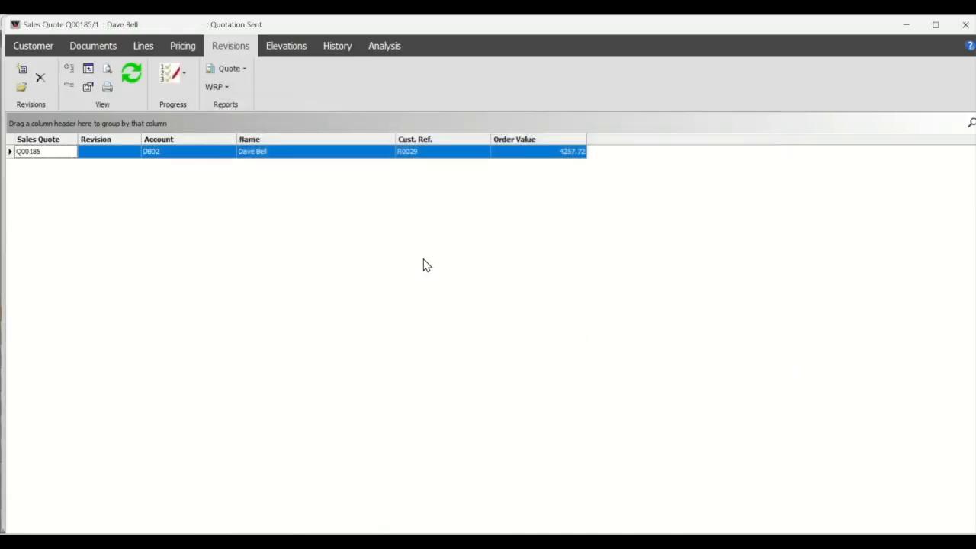
- Start global changes for all sales lines and set their glazing to the Safety Glazing unit 6mm Cl-16-6mm T with Argon in the spacer
click(141, 47)
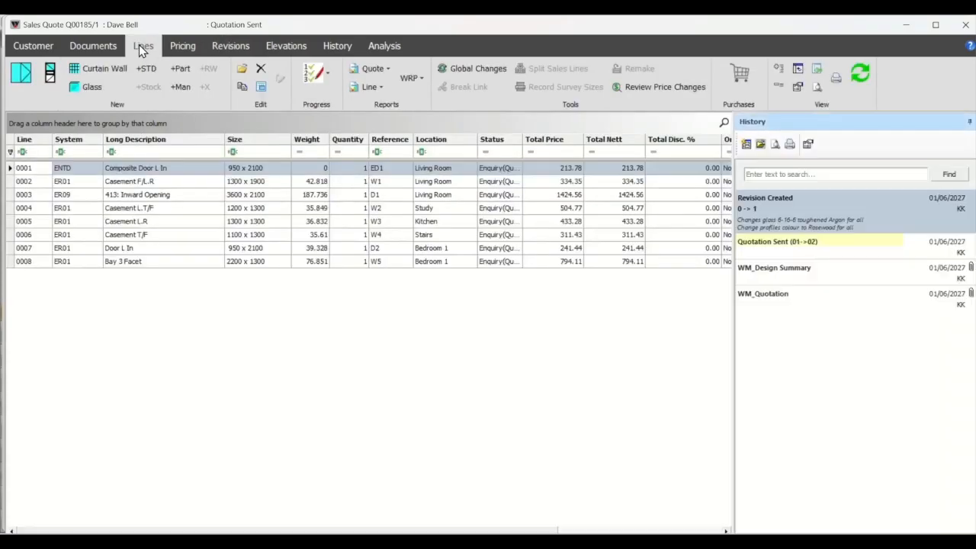
click(167, 186)
key(ctrl+a)
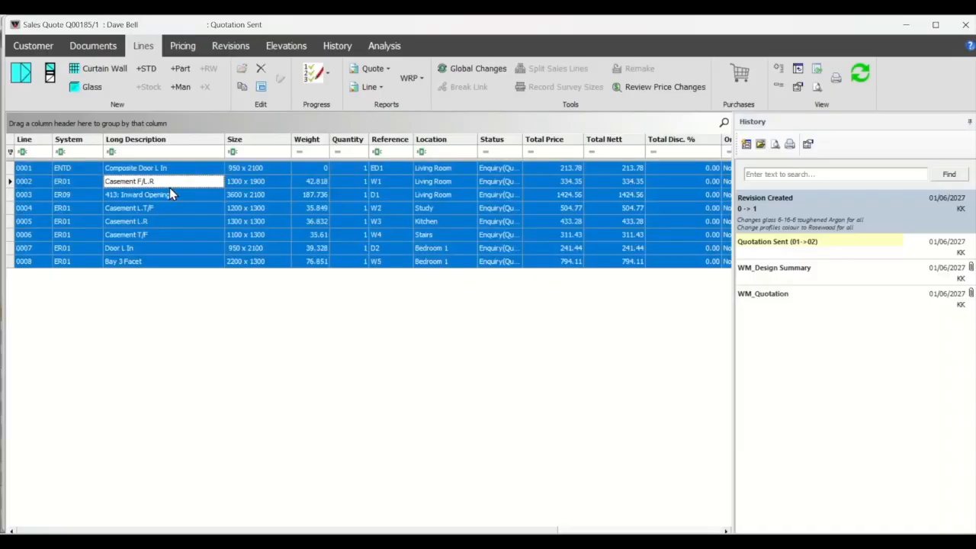
click(470, 69)
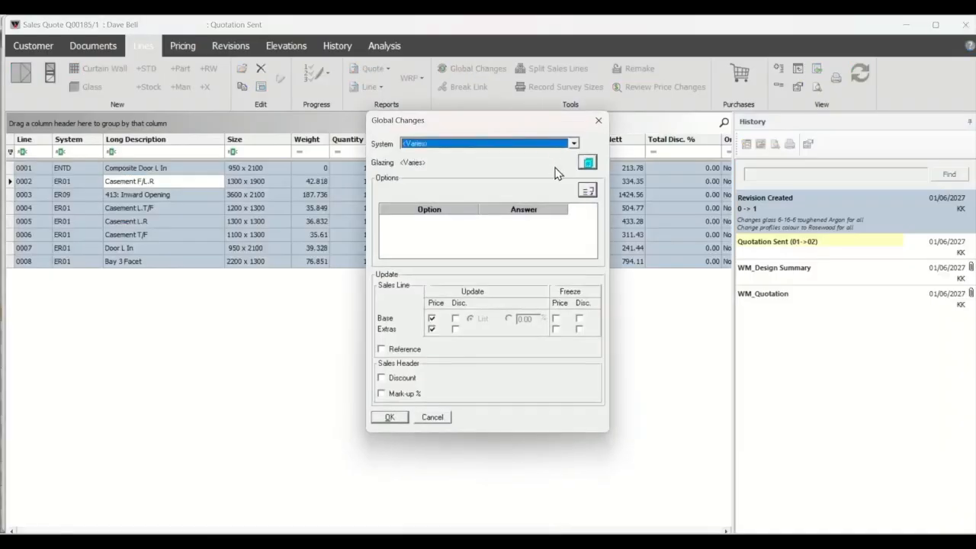
click(587, 165)
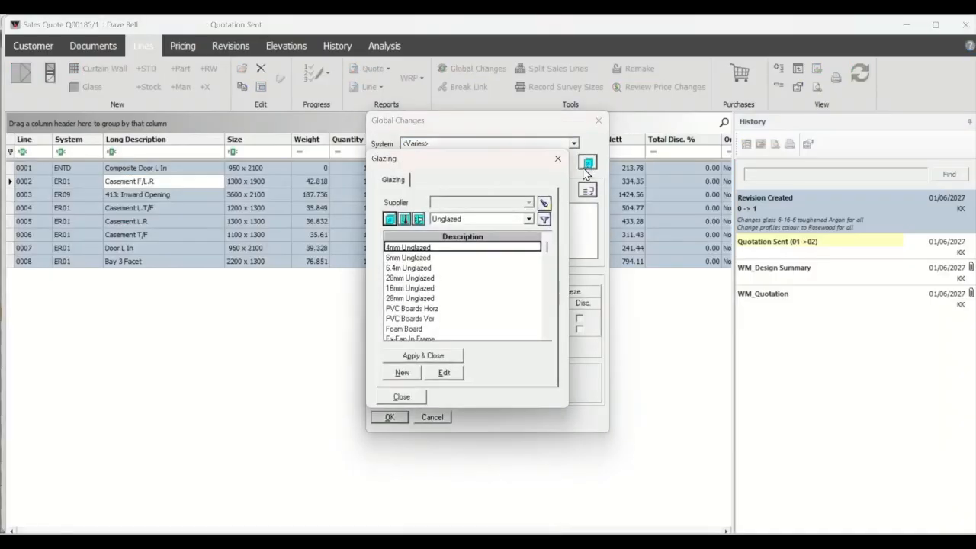
click(472, 220)
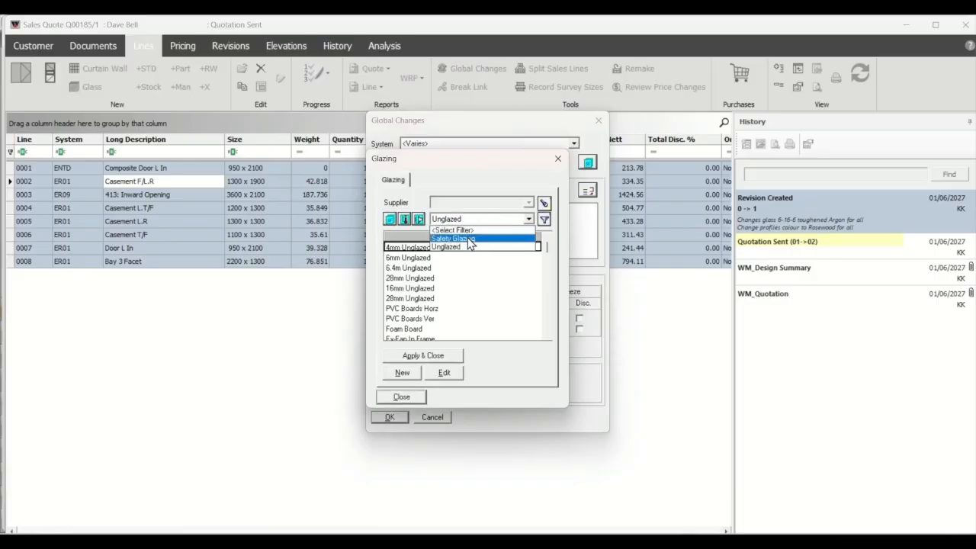
click(468, 238)
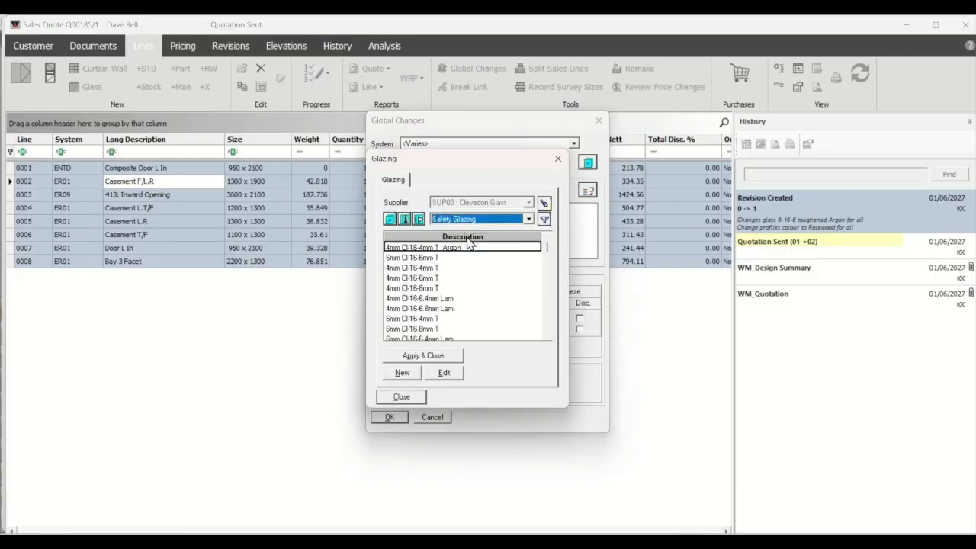
double_click(407, 319)
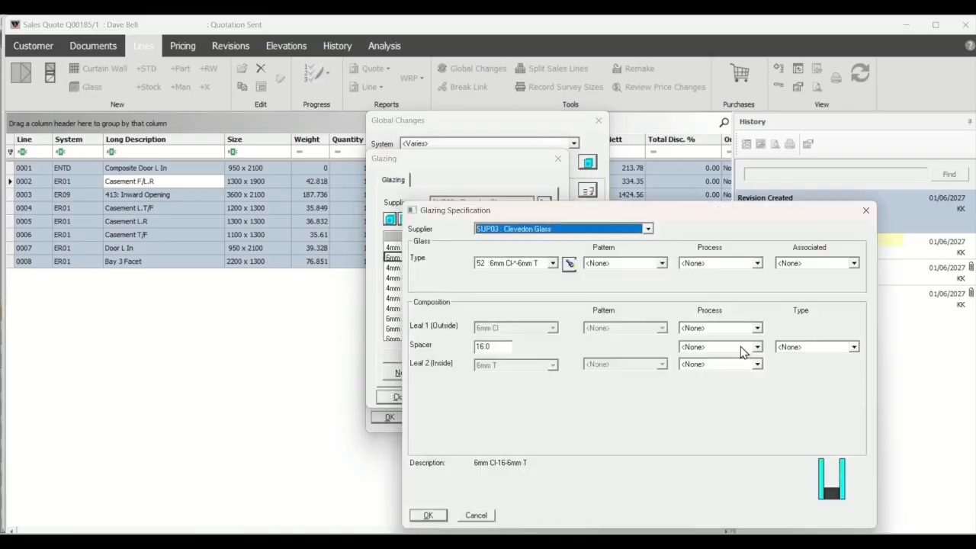
click(756, 347)
click(698, 367)
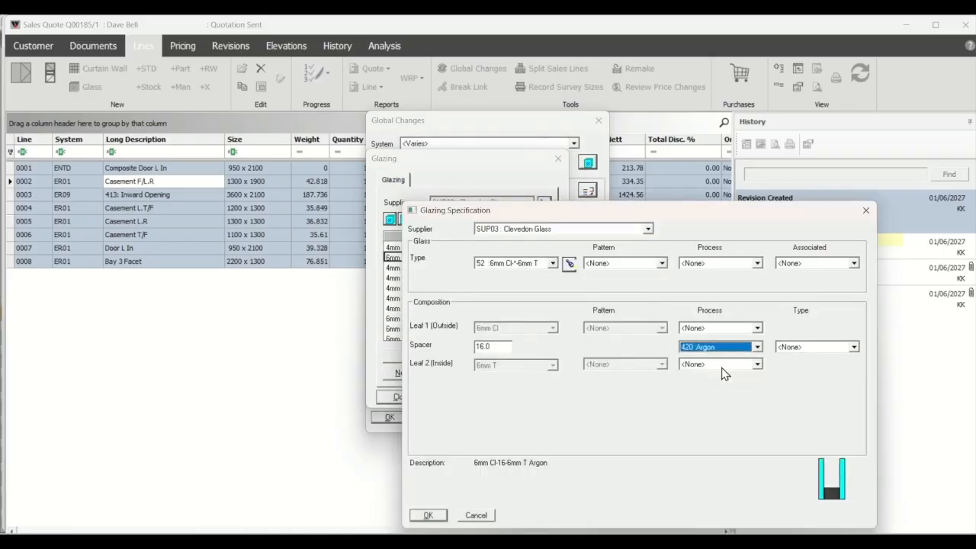
click(431, 517)
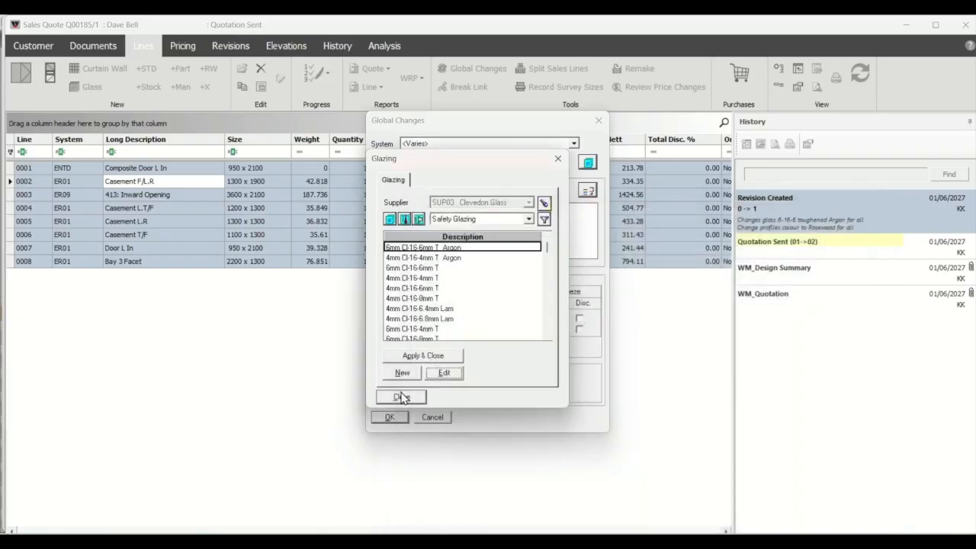
click(410, 353)
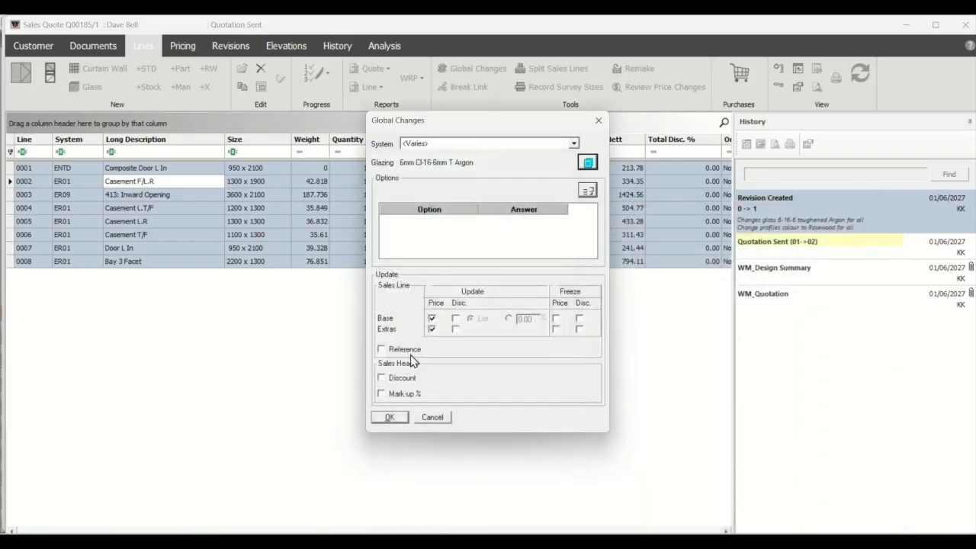
- Set the PVC Colour option to Foil2S and apply the global changes to all selected lines
click(591, 193)
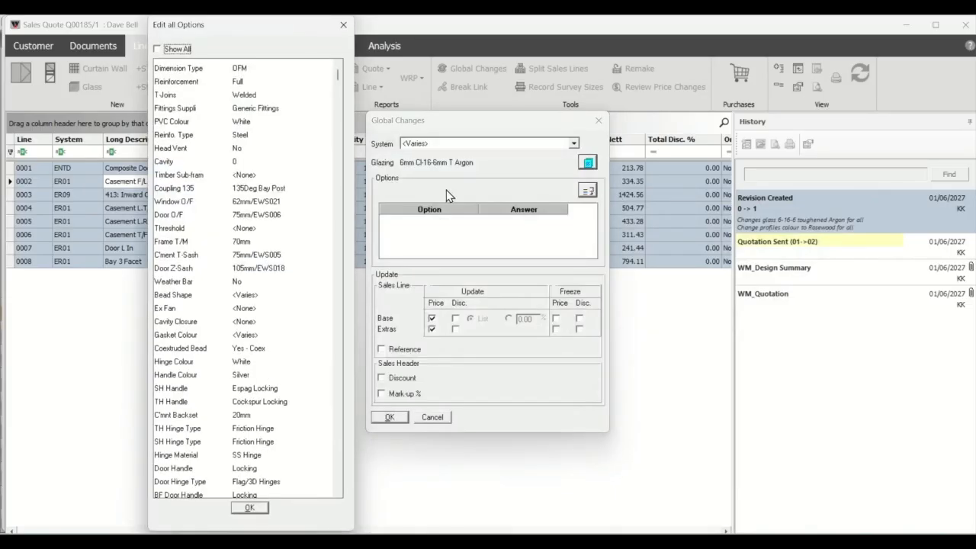
click(243, 122)
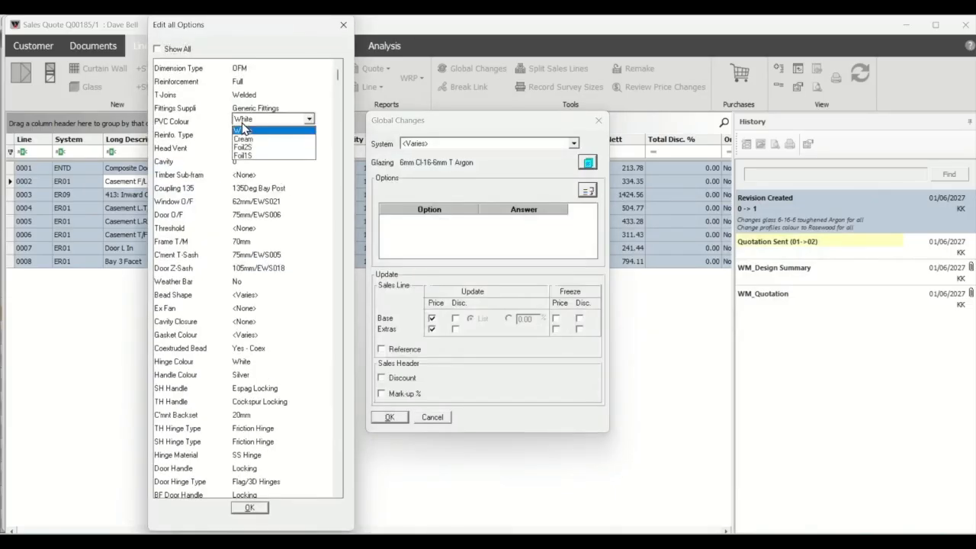
click(243, 147)
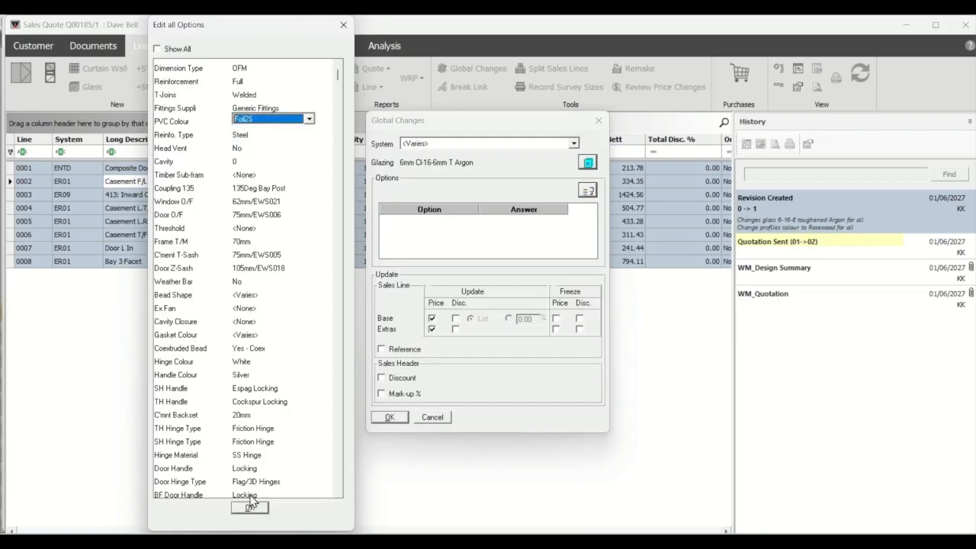
click(249, 510)
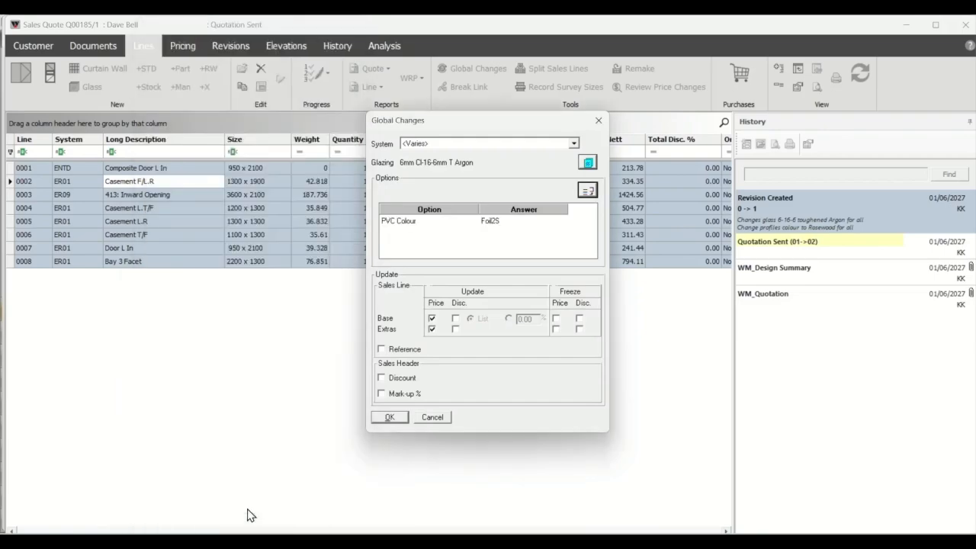
click(390, 417)
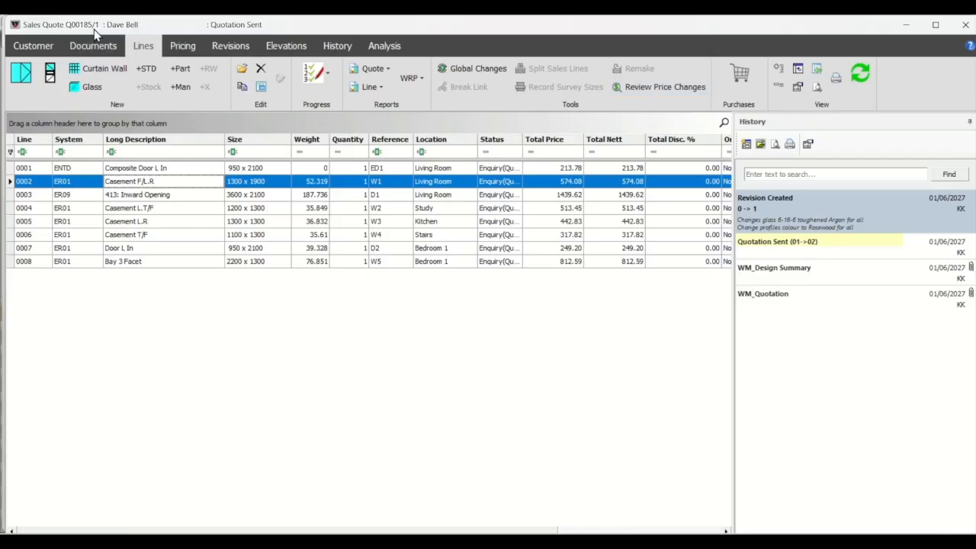
- Review the line price changes between revisions R1 and R0, and leave the review without applying anything
click(639, 85)
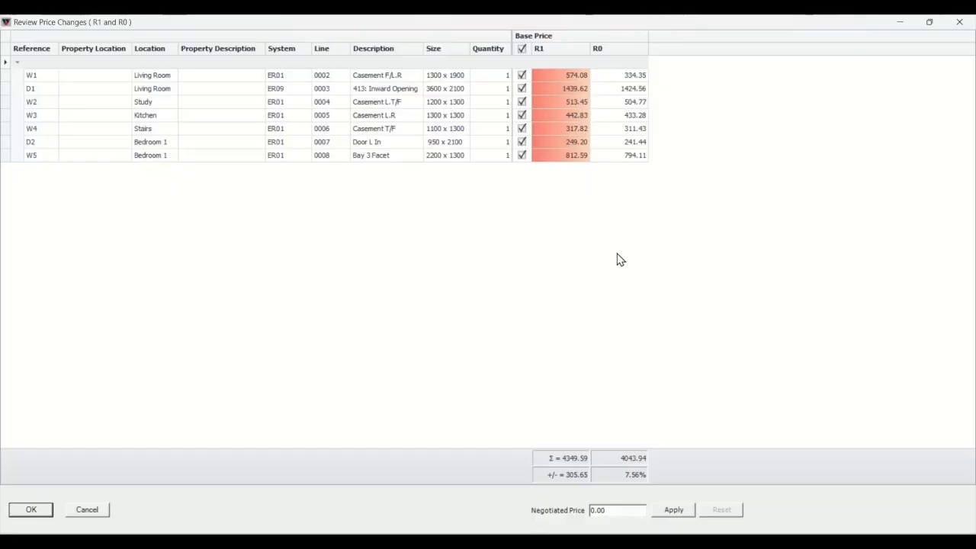
click(87, 510)
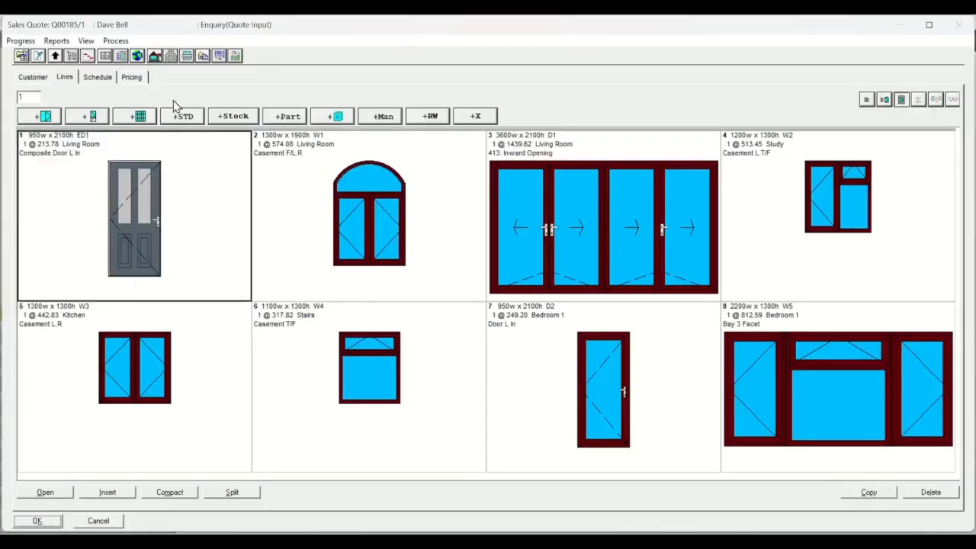
- Check the revised quote's history entries, view the Revision Created details, and close the history without changes
click(100, 56)
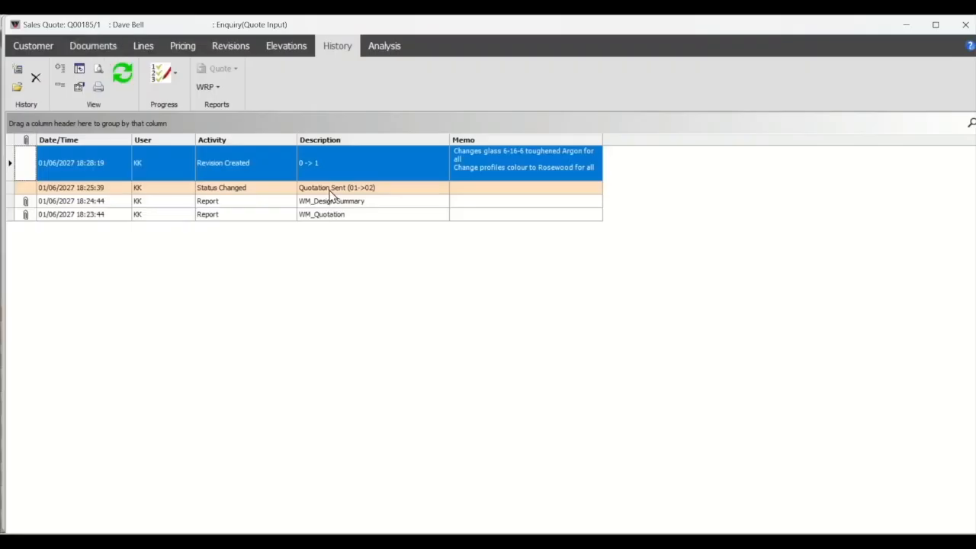
click(324, 215)
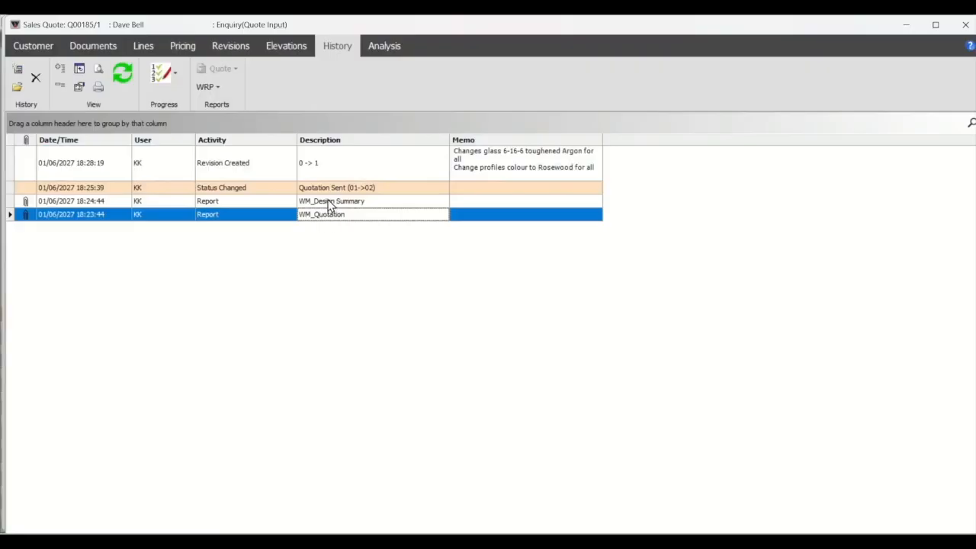
click(328, 201)
click(325, 187)
click(325, 174)
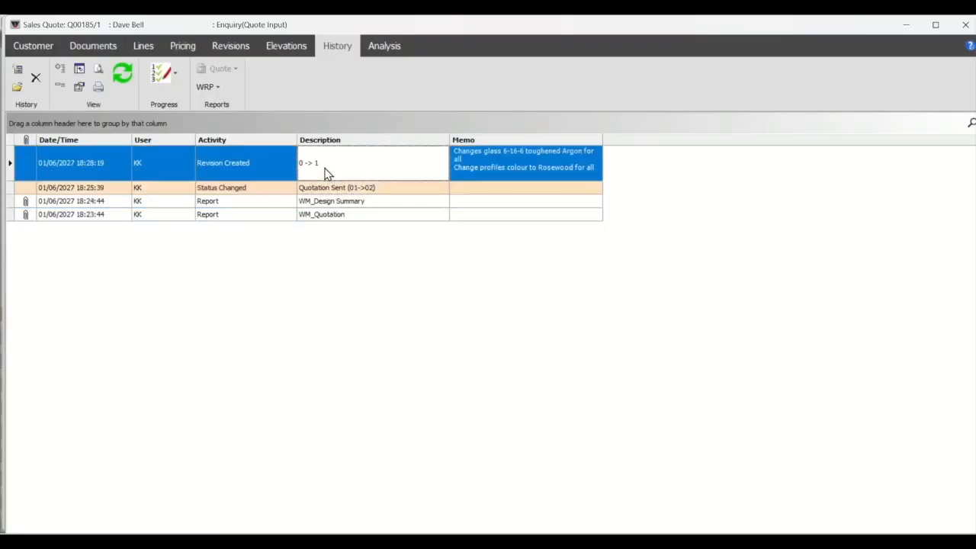
double_click(360, 173)
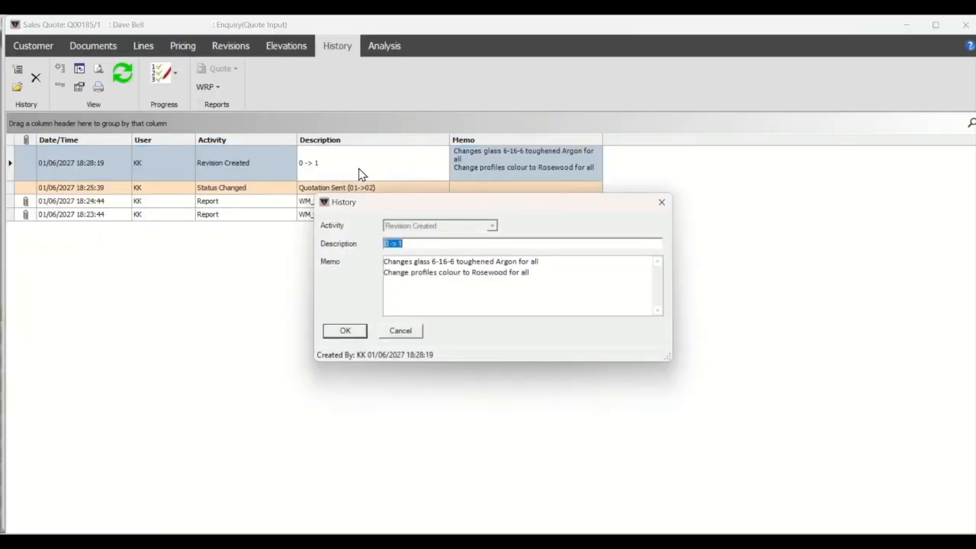
click(399, 336)
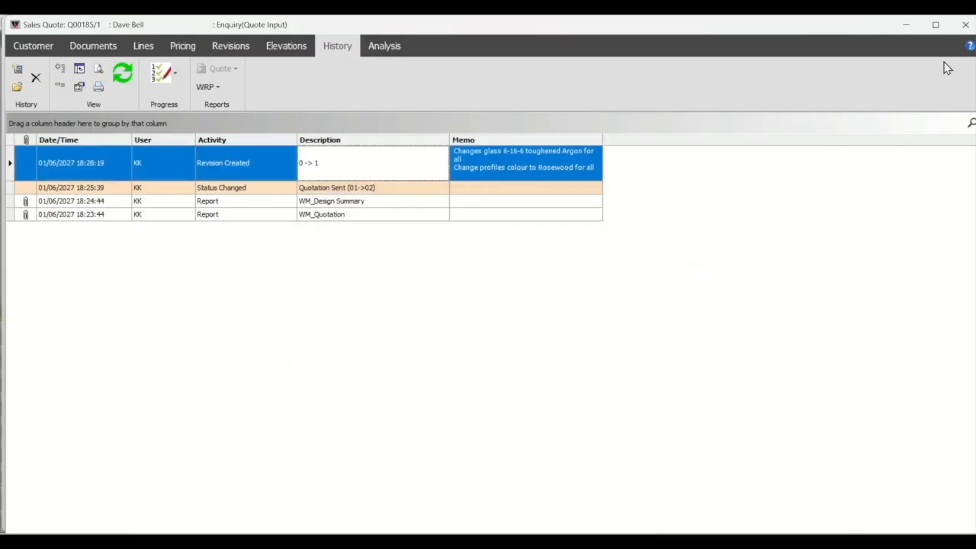
click(965, 25)
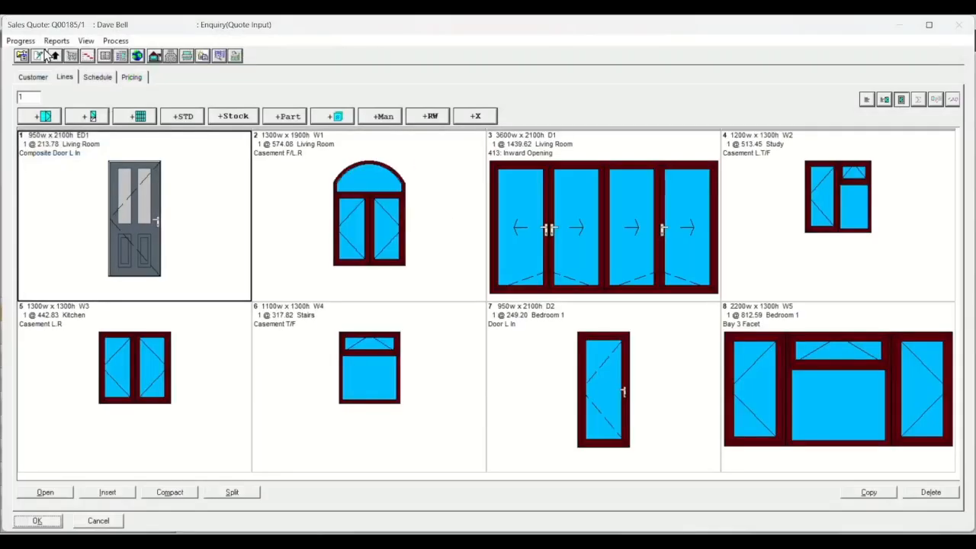
- Print the WM_Quotation report for the revised quote to PDF
click(55, 42)
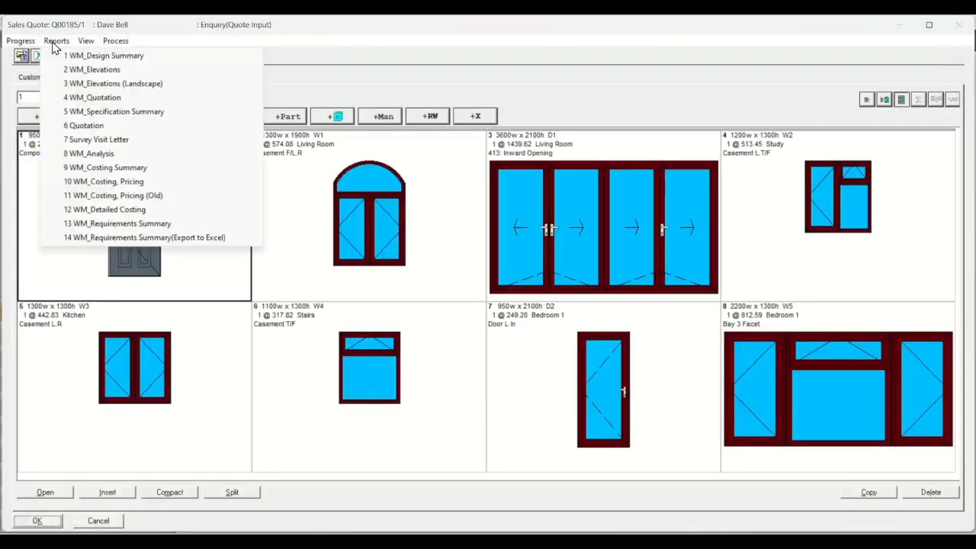
click(91, 98)
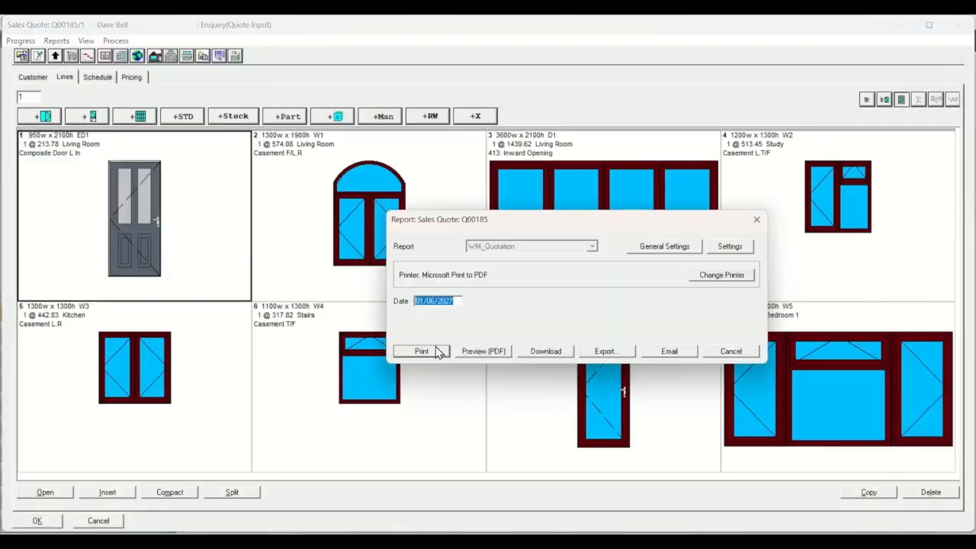
click(427, 352)
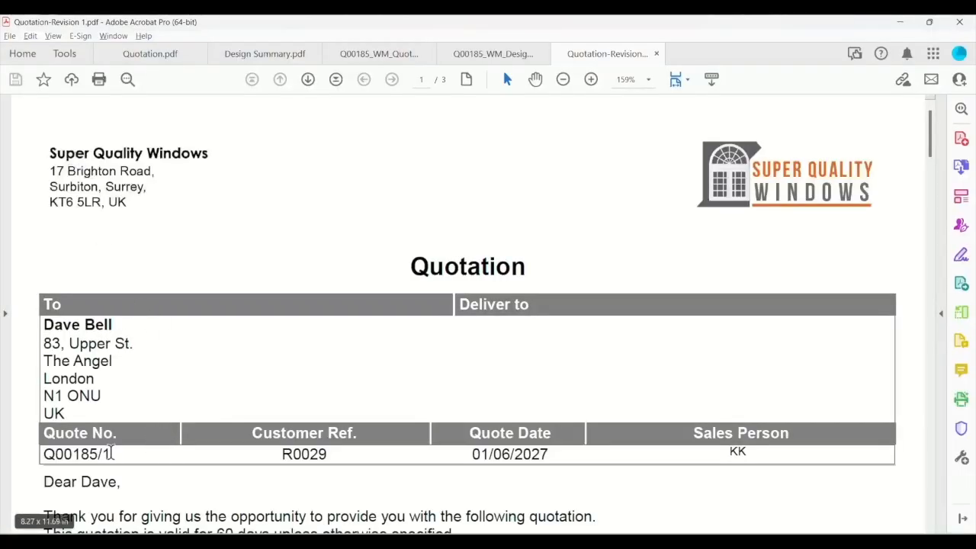
- Examine the Quotation-Revision 1 PDF for its revision number, glazing, profile colours and line prices across all pages
drag(46, 453, 113, 453)
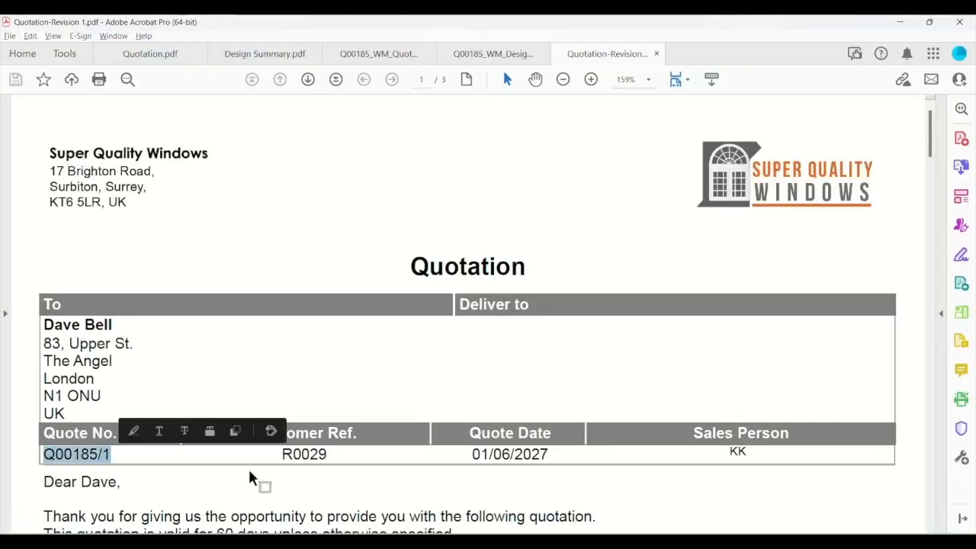
scroll(387, 363, down, 5)
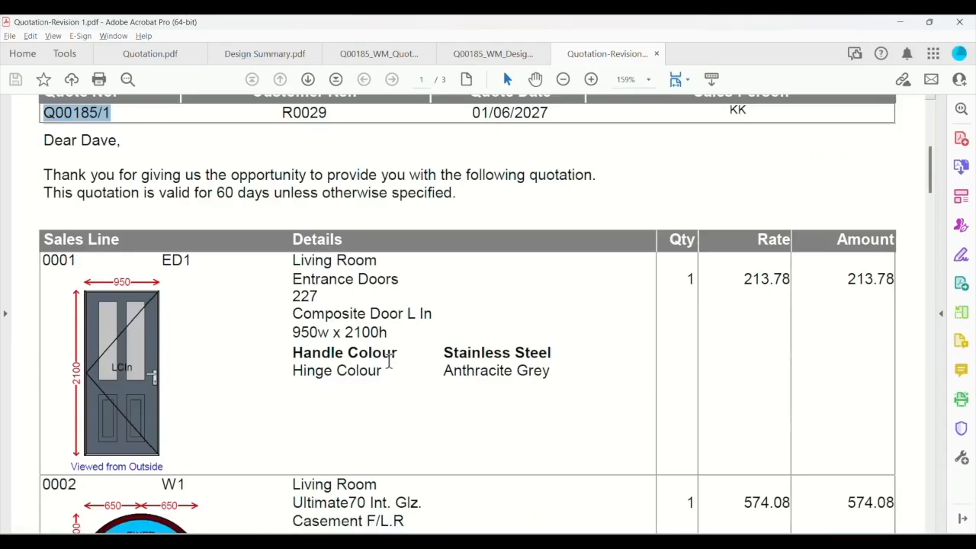
scroll(387, 363, down, 10)
scroll(389, 364, down, 20)
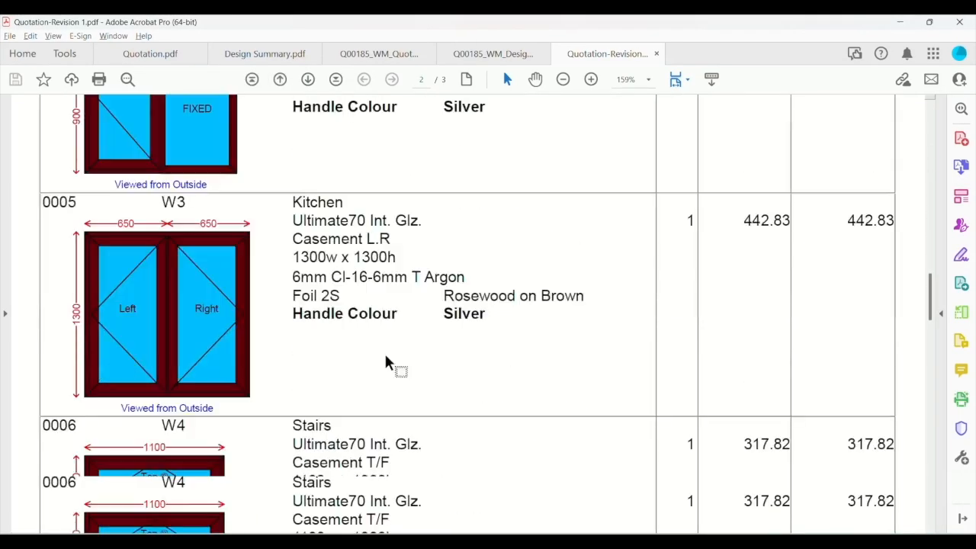
scroll(388, 364, down, 5)
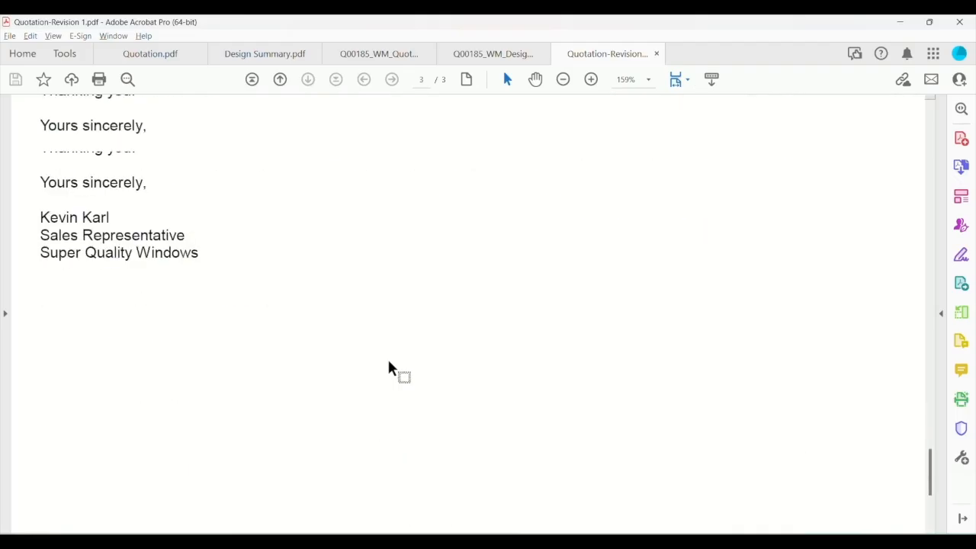
scroll(388, 366, up, 20)
scroll(396, 360, up, 10)
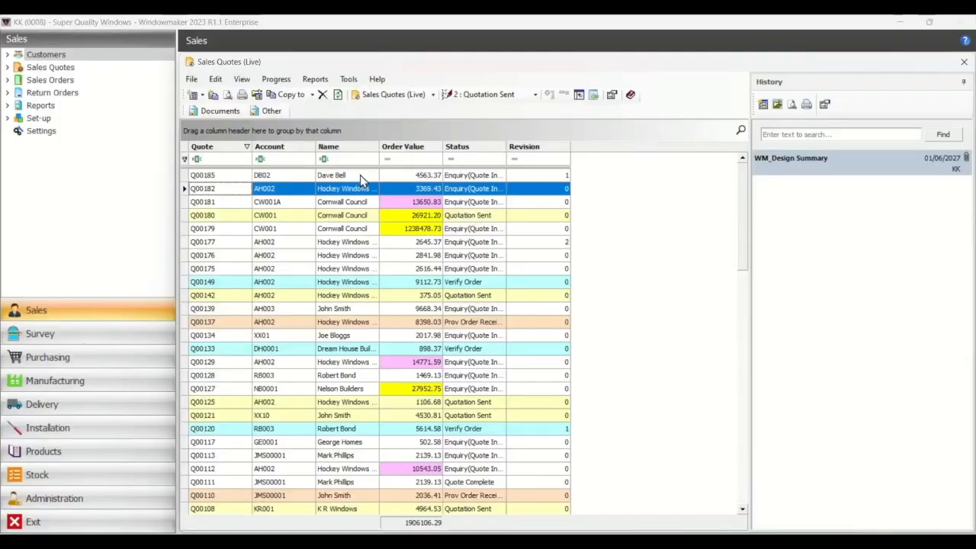
- Switch back to Windowmaker and progress the revised quote to Prov Order Received without recalculating it
click(360, 175)
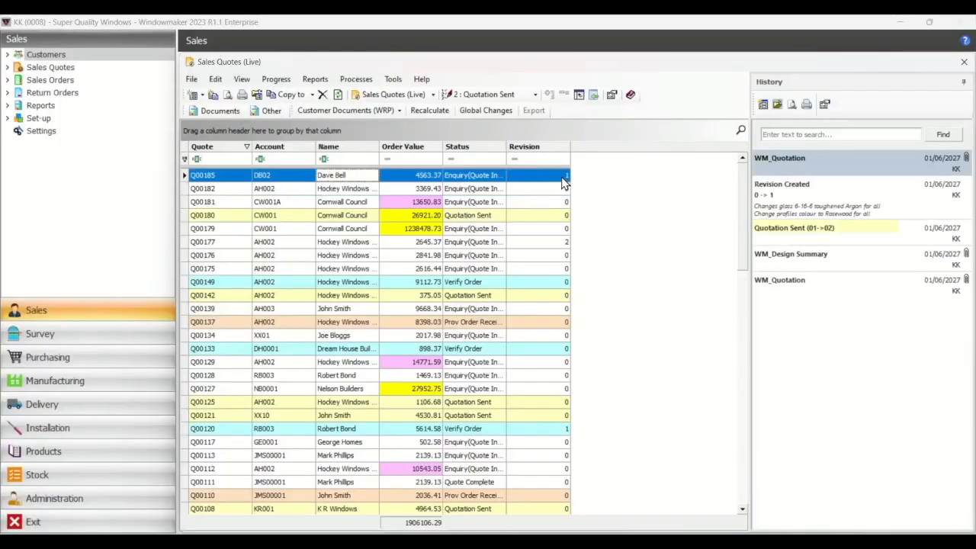
click(537, 96)
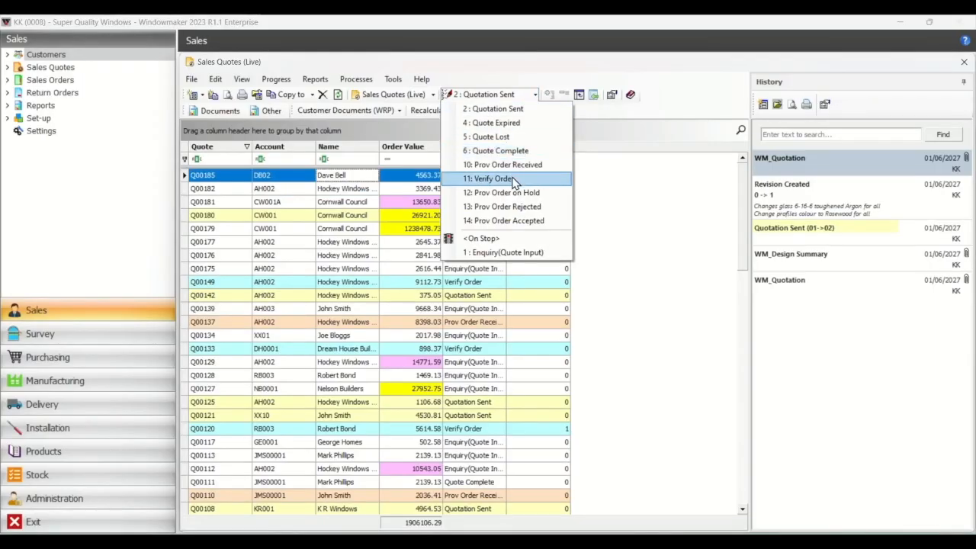
click(511, 165)
click(310, 433)
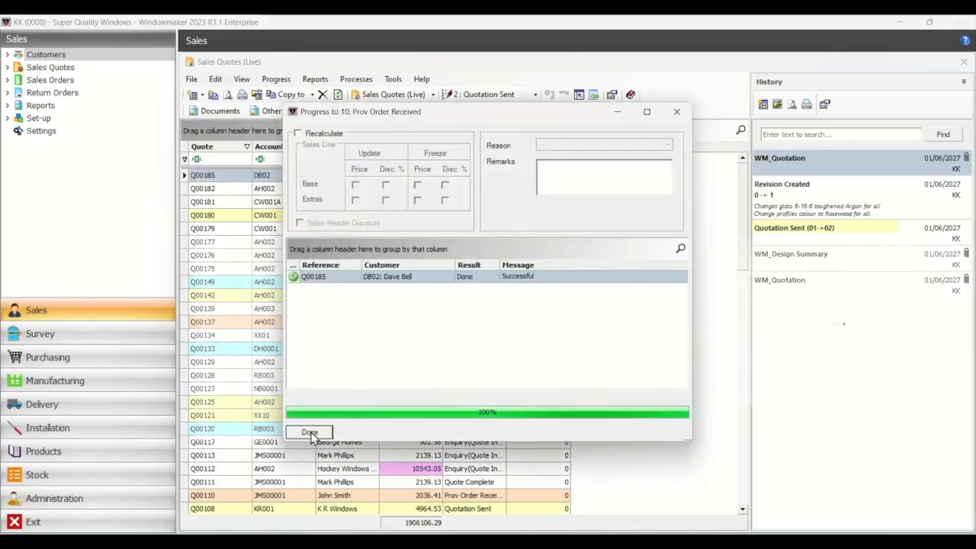
click(309, 433)
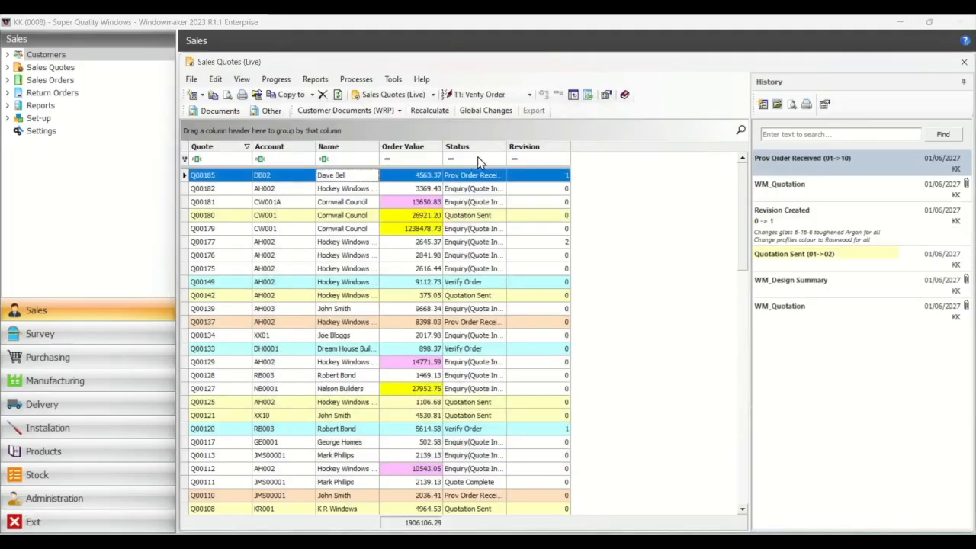
- Progress the revised quote to Verify Order without recalculating it
click(478, 93)
click(309, 433)
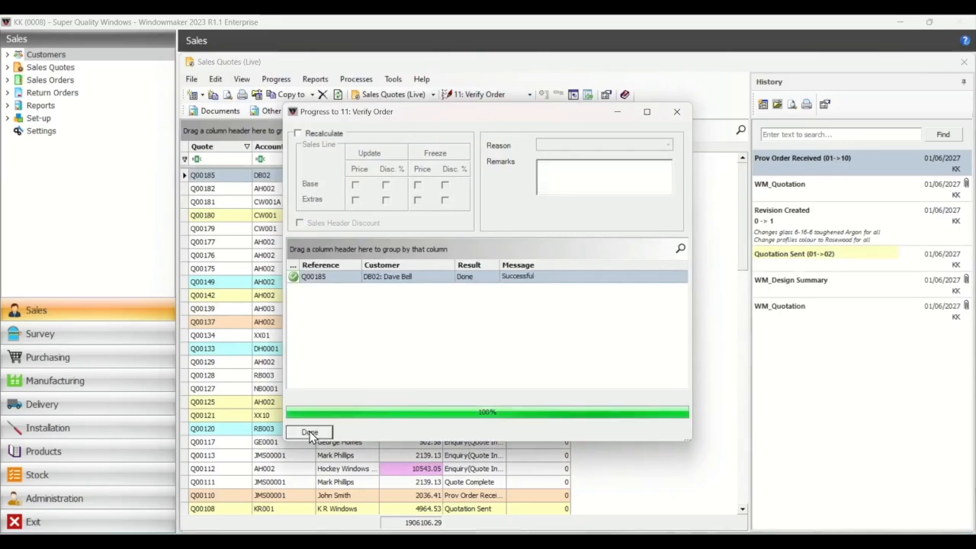
click(309, 432)
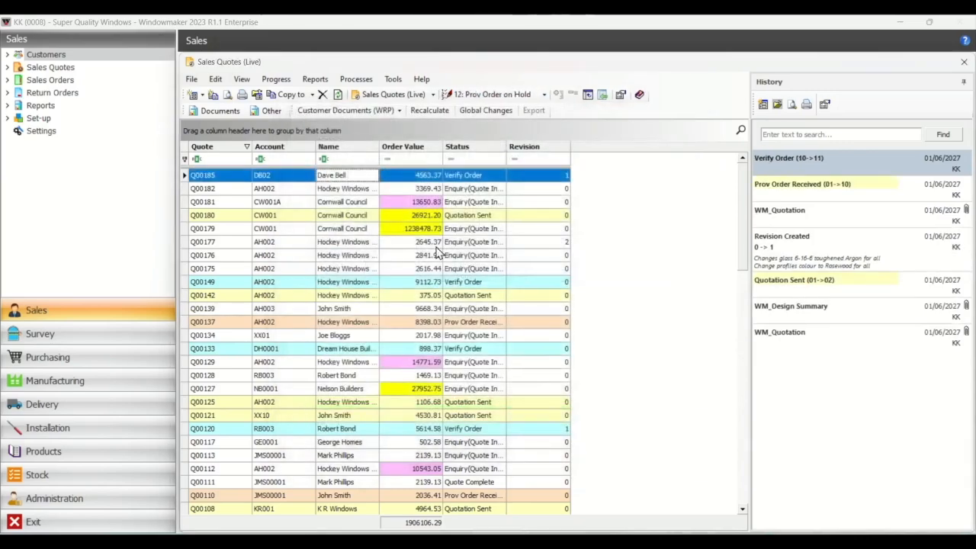
- Progress the verified quote to Prov Order Accepted, converting it to a Sales Order with the Original numbering sequence and keeping the quote and its revisions
click(544, 95)
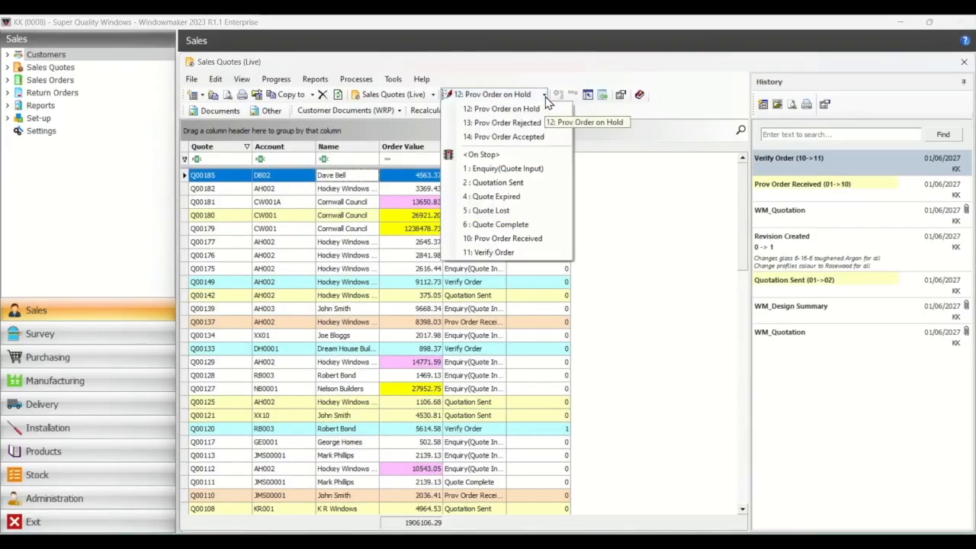
click(508, 139)
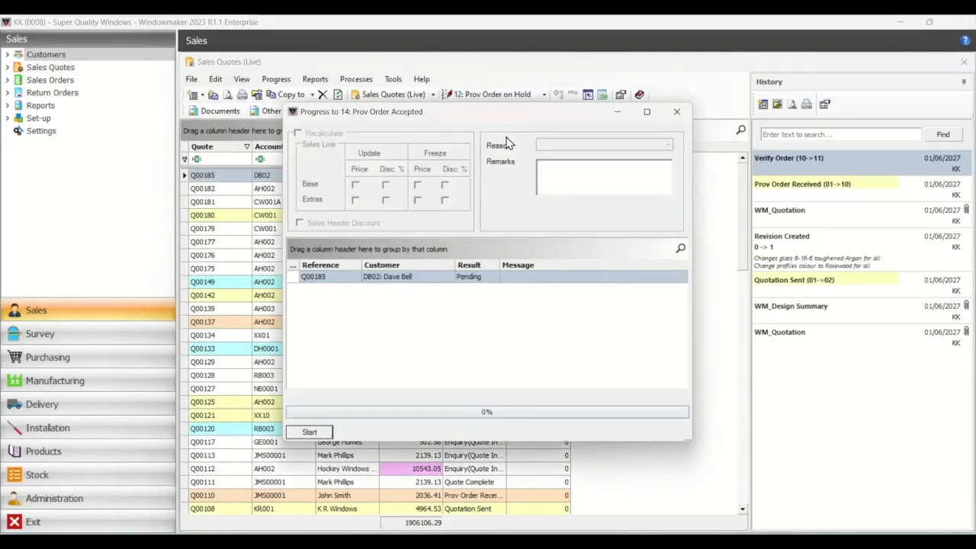
click(309, 432)
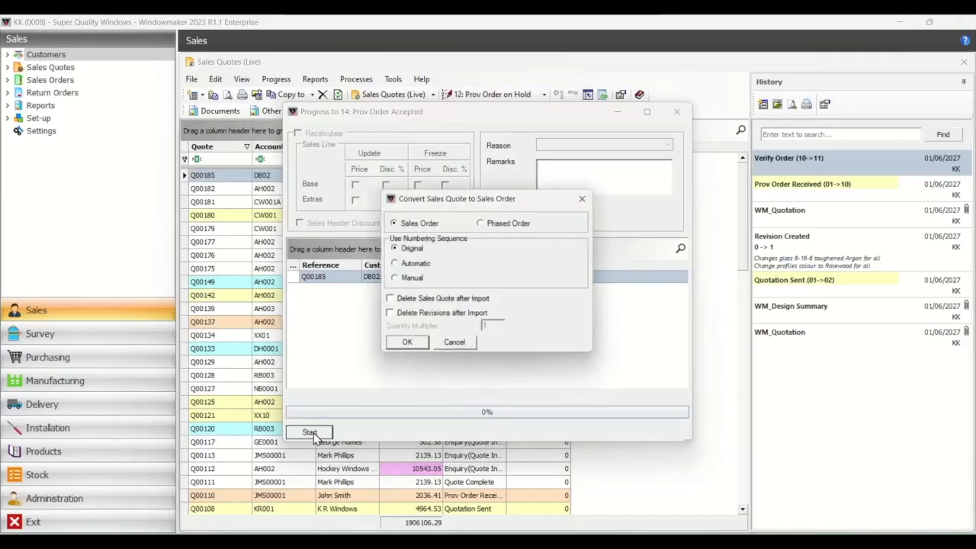
click(408, 344)
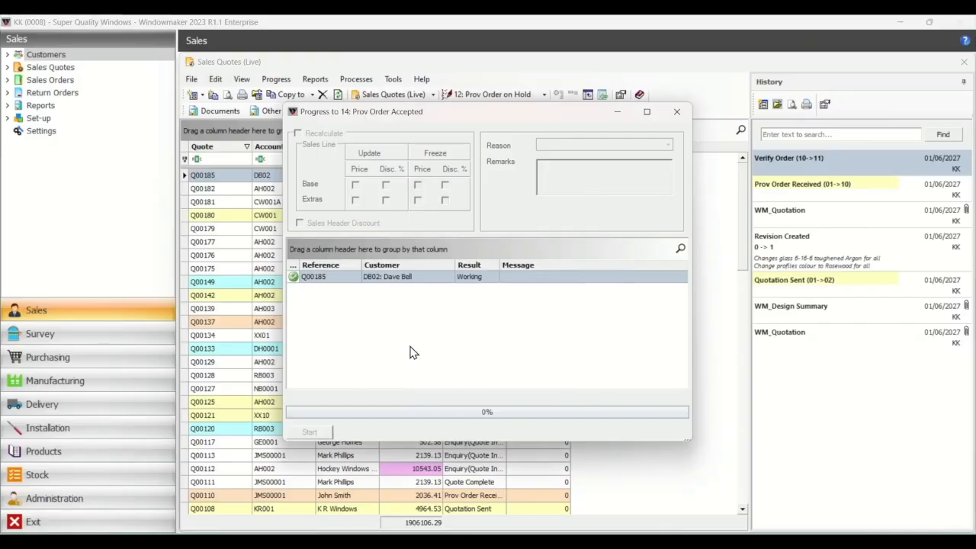
click(319, 436)
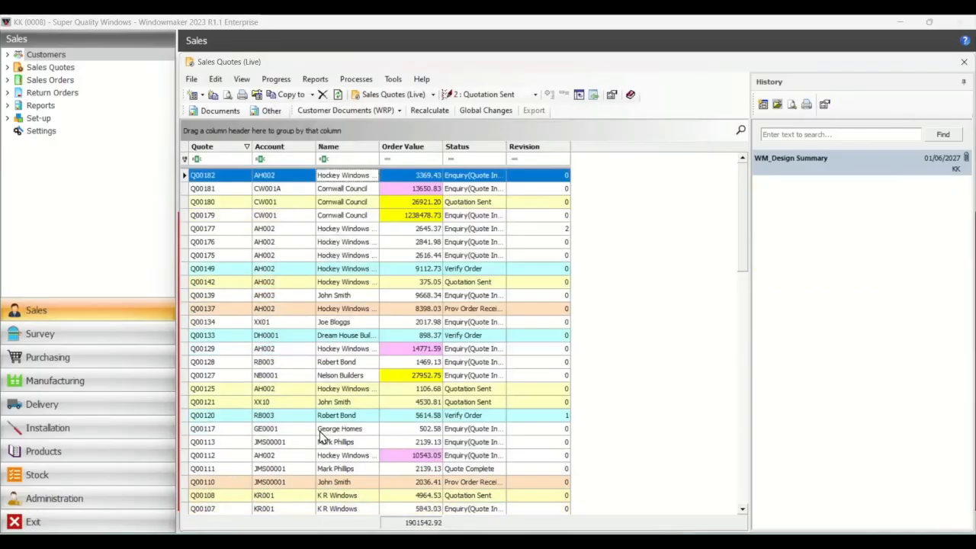
- Examine the quote list's style conditions, viewing the Status Equal 10 and Order Value Between 10000 and 24999 rules without changing them
click(341, 178)
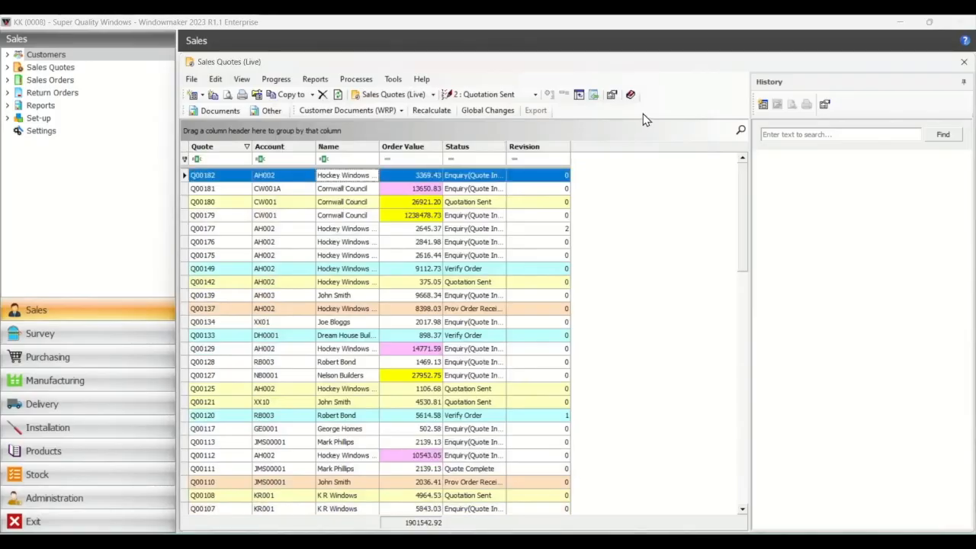
click(612, 96)
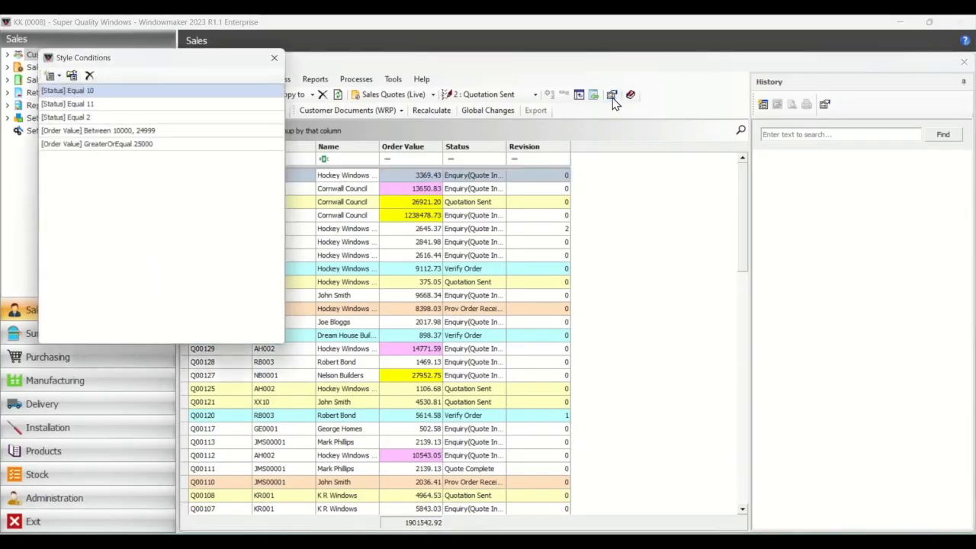
double_click(153, 94)
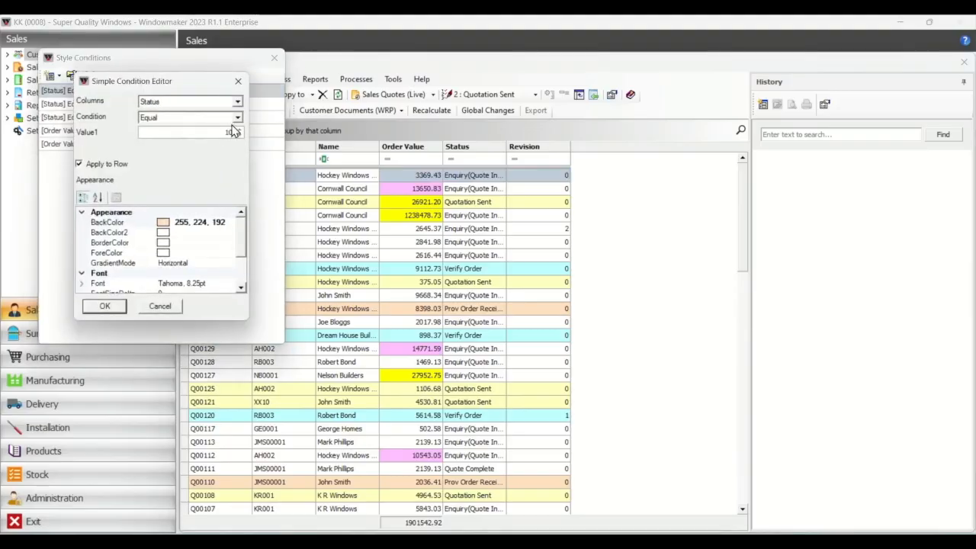
click(237, 102)
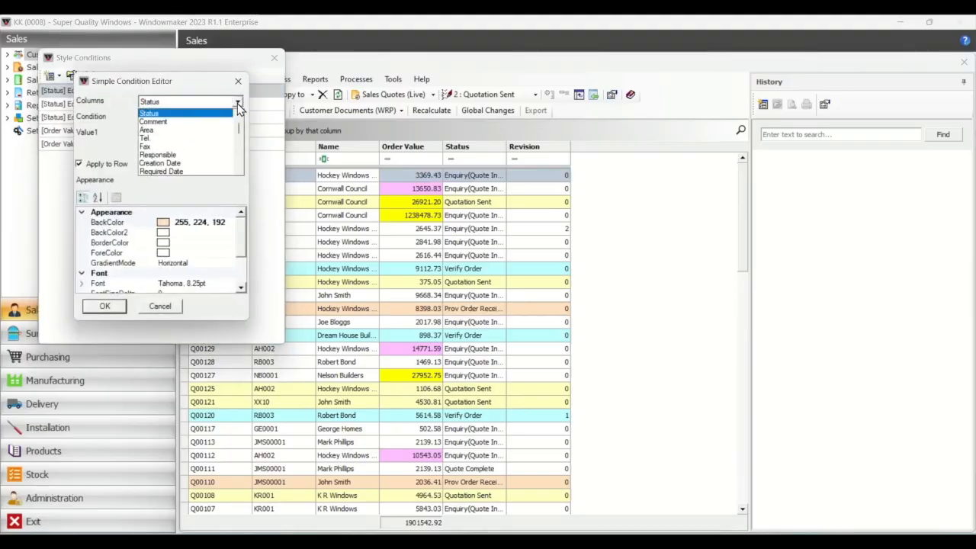
click(237, 103)
click(237, 119)
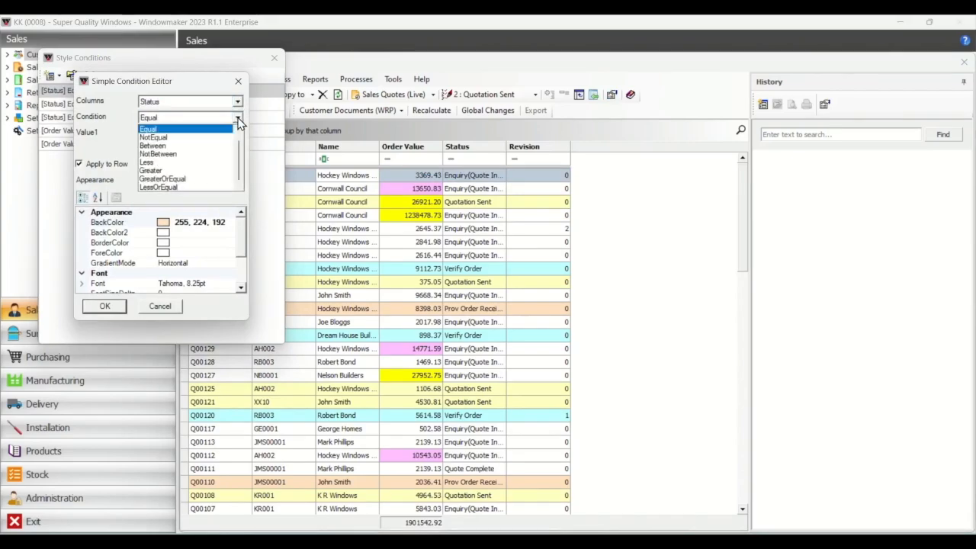
click(238, 123)
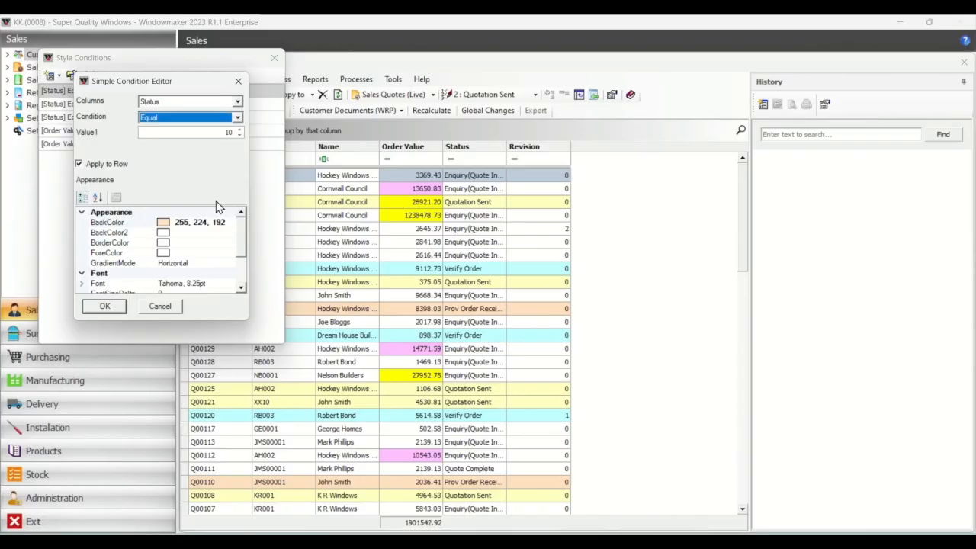
click(158, 305)
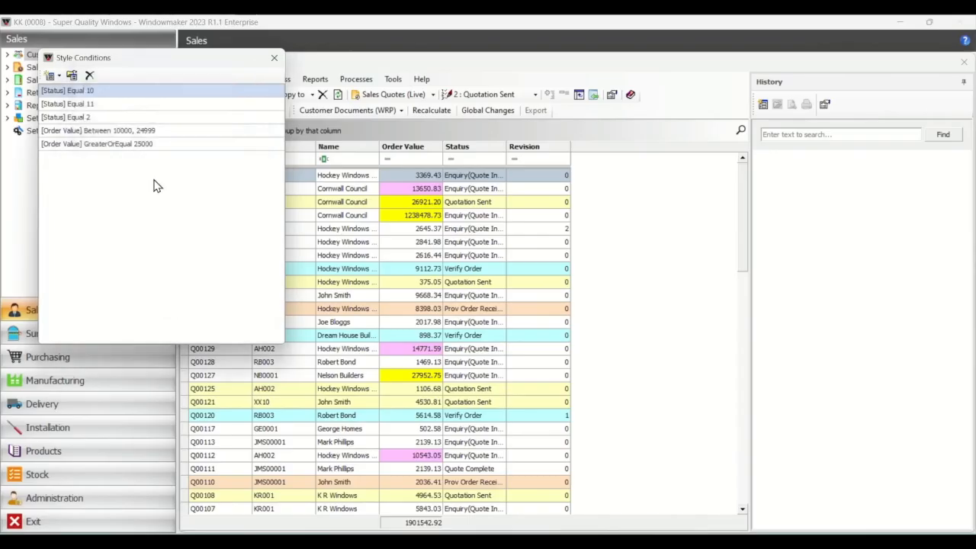
double_click(150, 132)
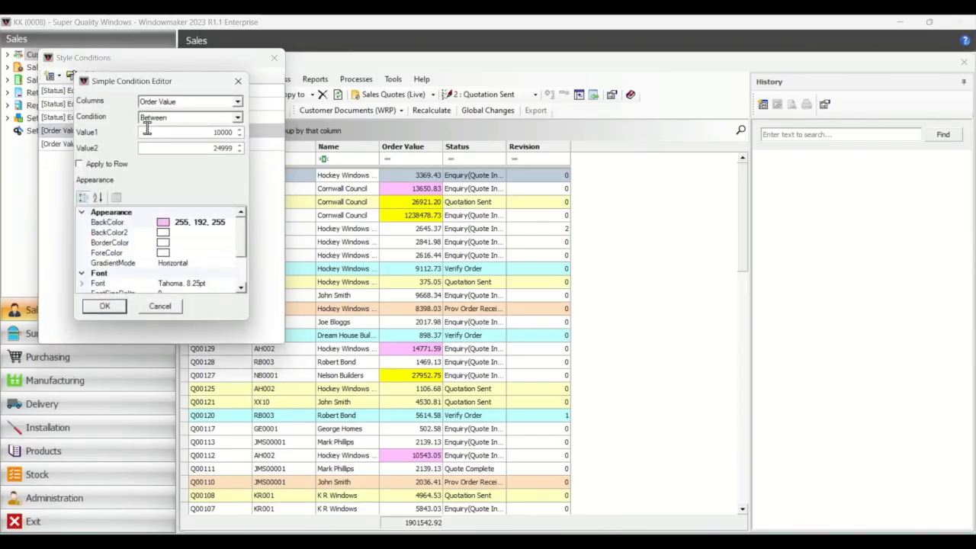
click(159, 305)
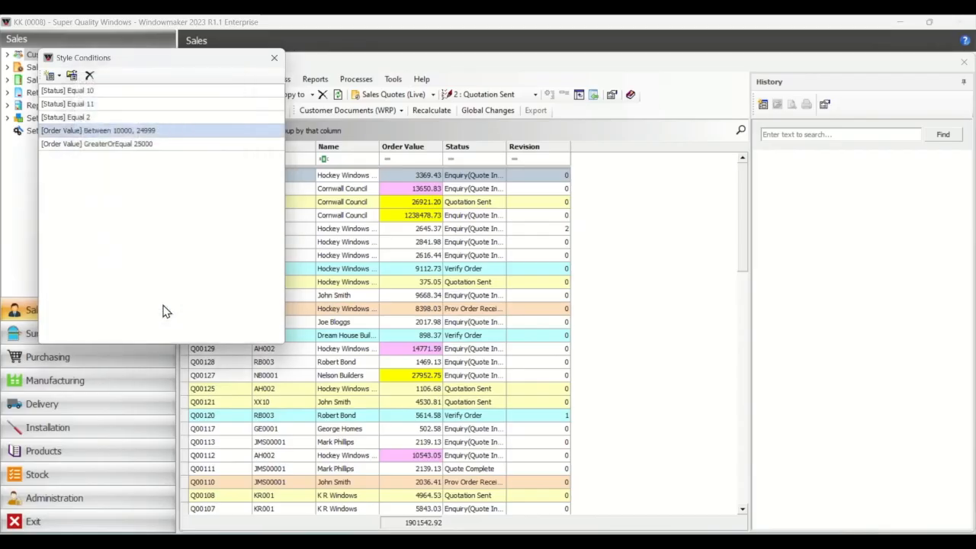